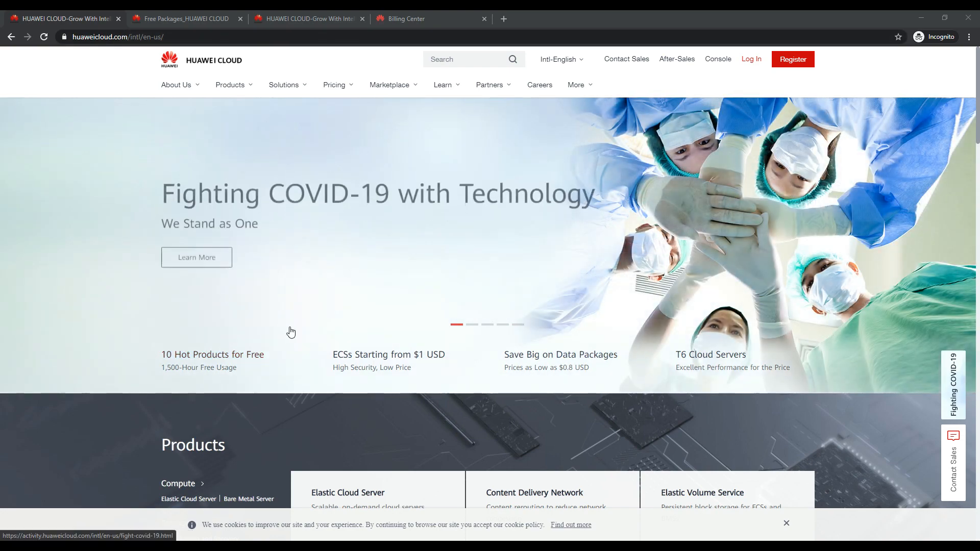
Step: Open the "10 Hot Products for Free" offer from the home page and dismiss the cookie notice
click(213, 370)
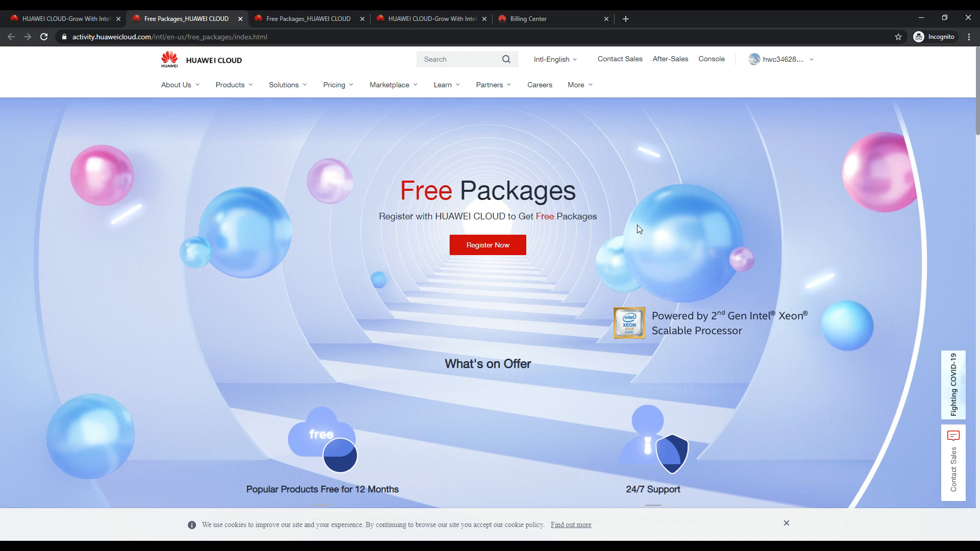
scroll(562, 296, down, 3)
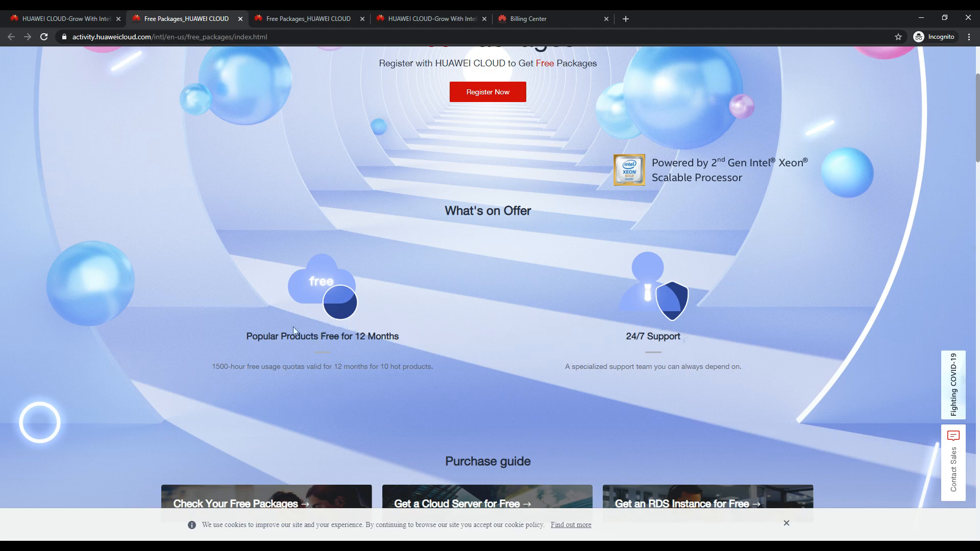
scroll(322, 346, down, 2)
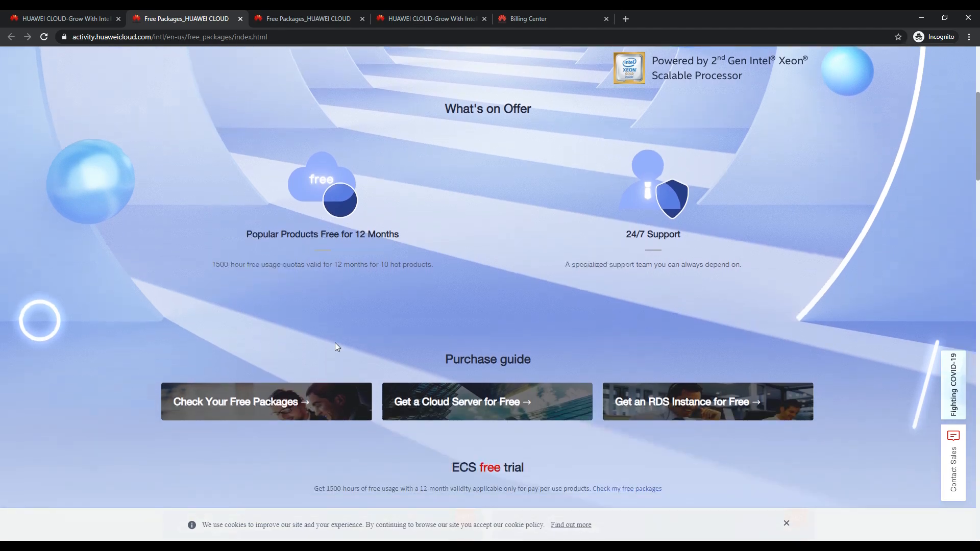
scroll(365, 337, down, 3)
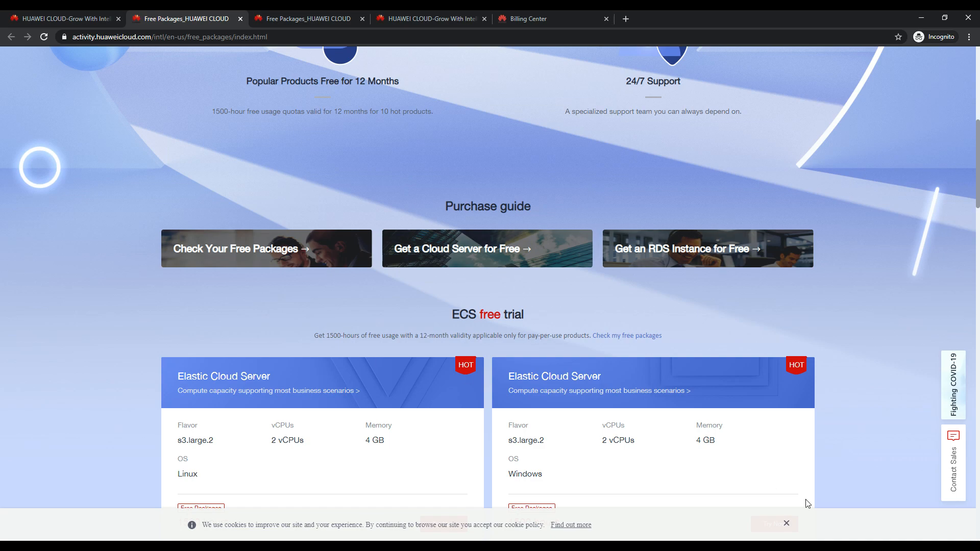
click(786, 523)
Step: Examine the ECS free trial offers: server flavor, vCPUs and memory, Elastic Volume Service free hours, and Elastic IP monthly data traffic
scroll(338, 352, down, 2)
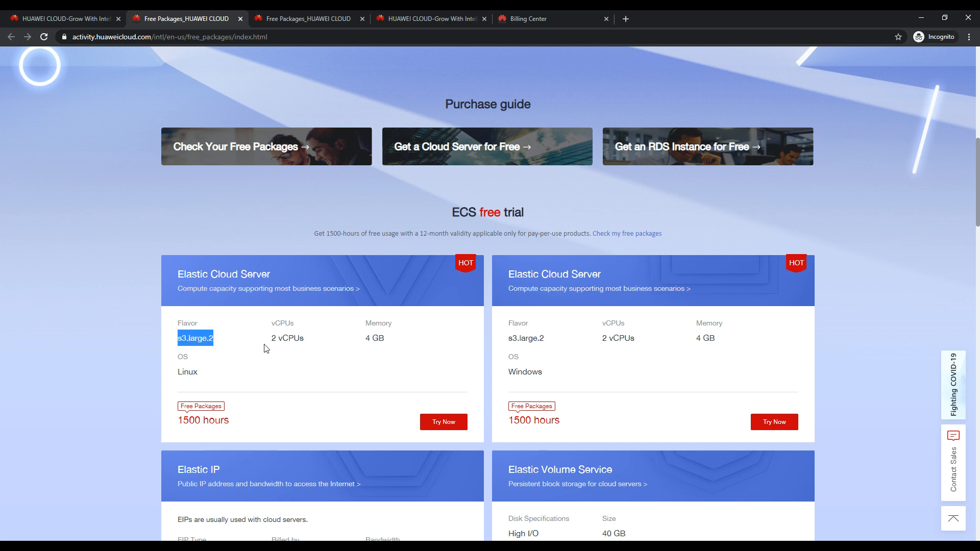
drag(272, 339, 305, 340)
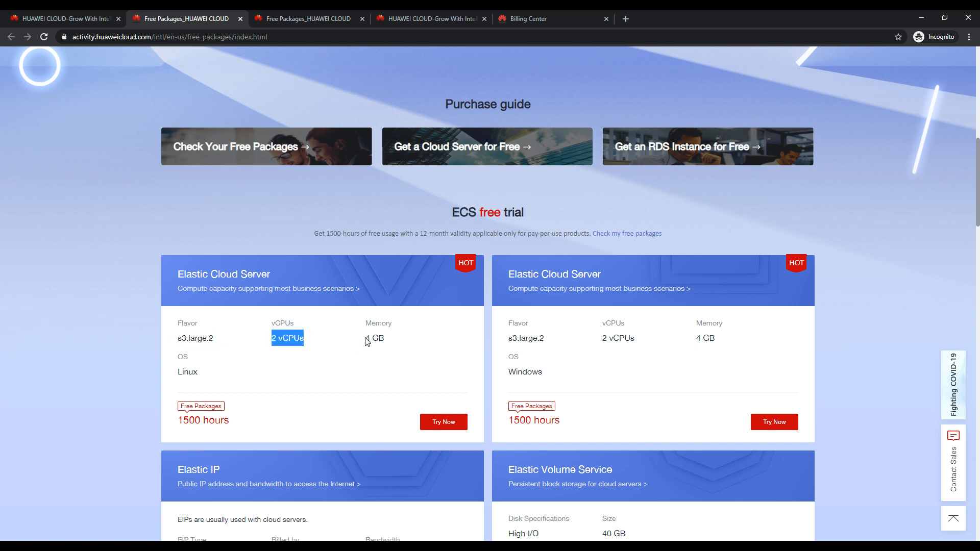
drag(365, 340, 384, 340)
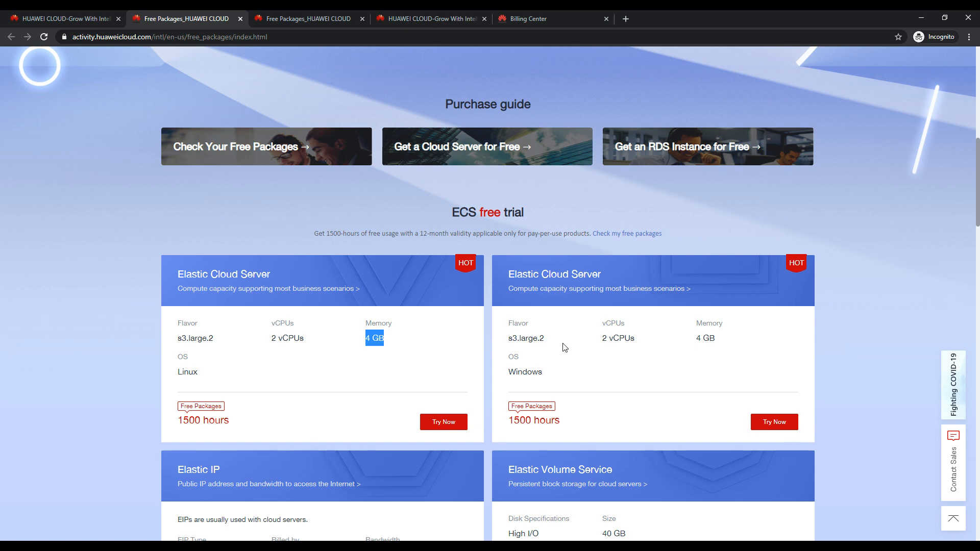
scroll(559, 345, down, 1)
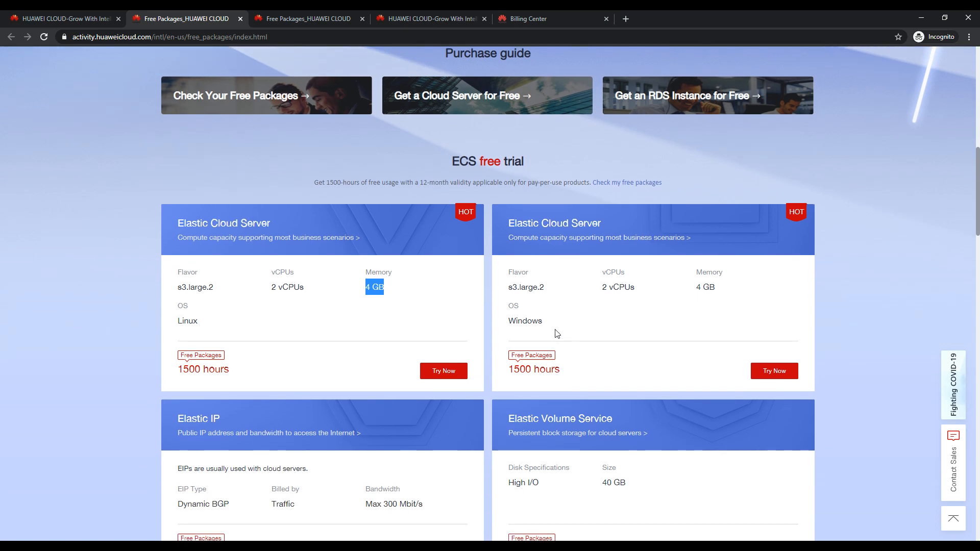
scroll(560, 334, down, 1)
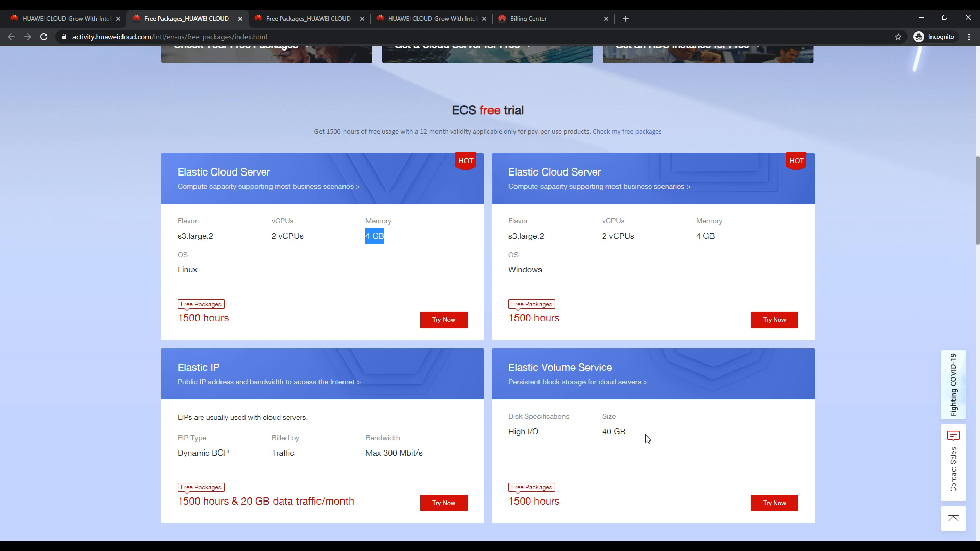
scroll(648, 441, down, 1)
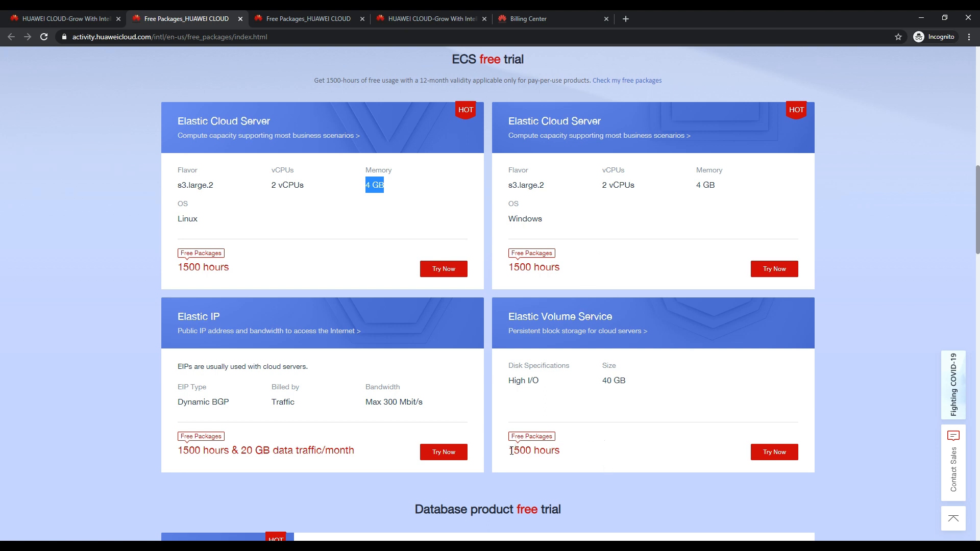
drag(511, 450, 588, 457)
click(588, 458)
scroll(607, 317, down, 1)
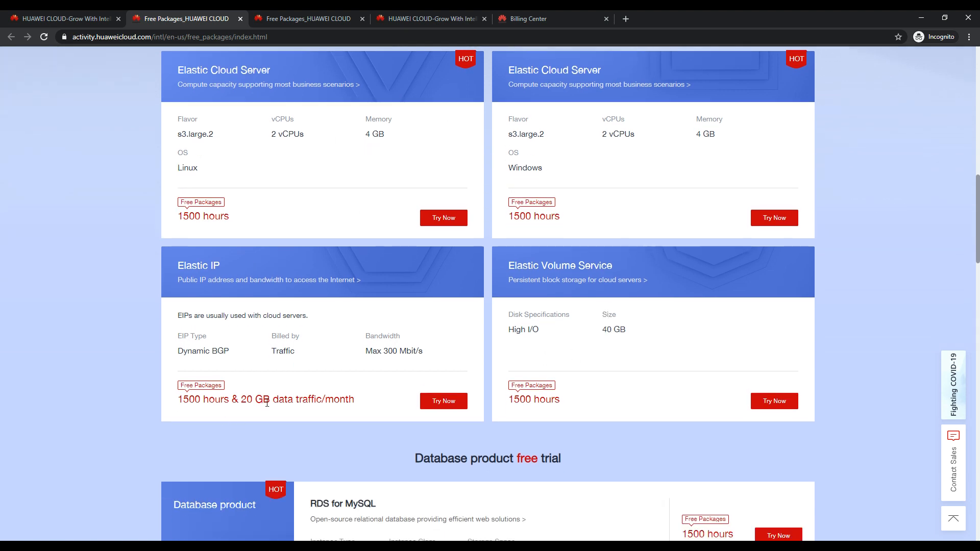
drag(241, 399, 346, 399)
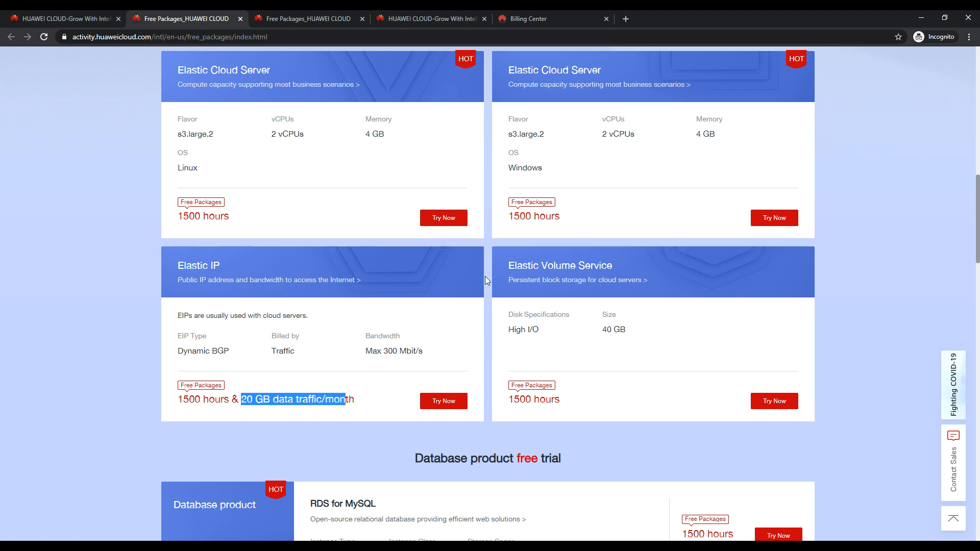
Step: Review the database product free trials, from RDS for MySQL to Document Database Service
scroll(484, 278, down, 4)
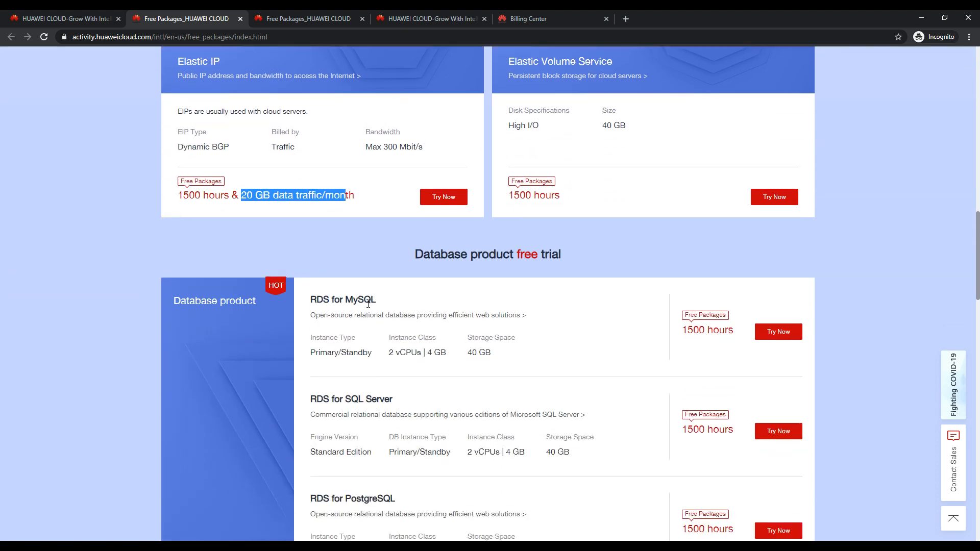
scroll(368, 304, down, 2)
scroll(378, 314, down, 2)
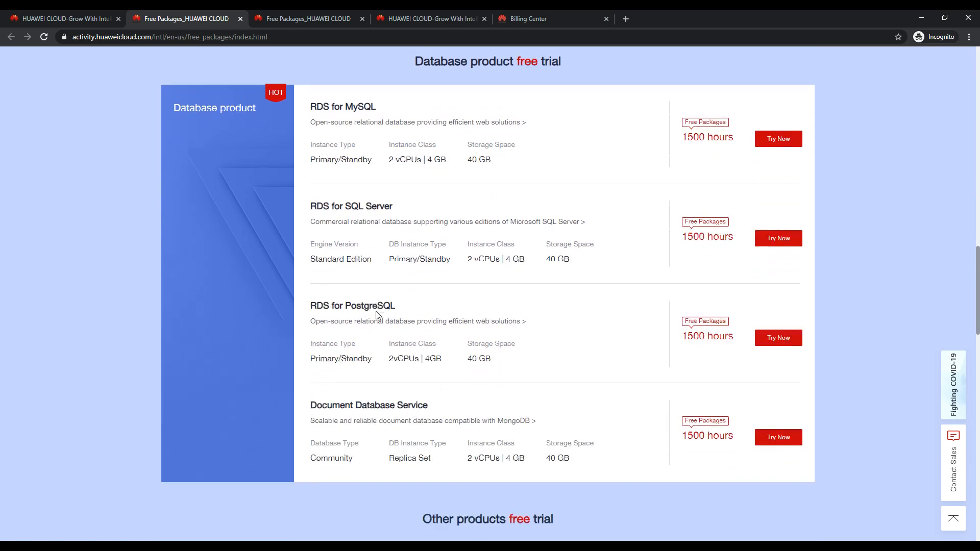
scroll(379, 309, down, 2)
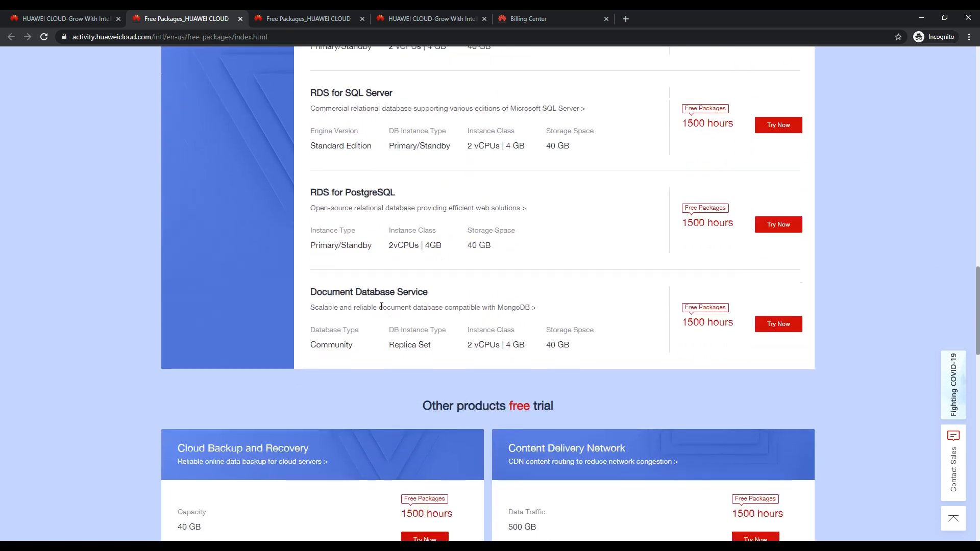
Step: Examine the other products' free trials, checking the Content Delivery Network's data traffic and free hours
scroll(16, 322, down, 3)
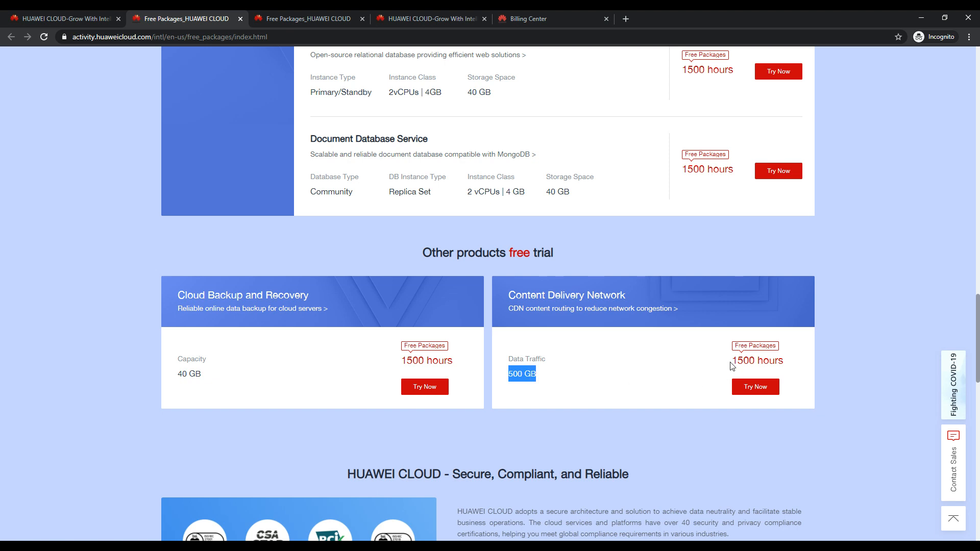
click(550, 382)
scroll(549, 403, down, 1)
scroll(553, 390, down, 1)
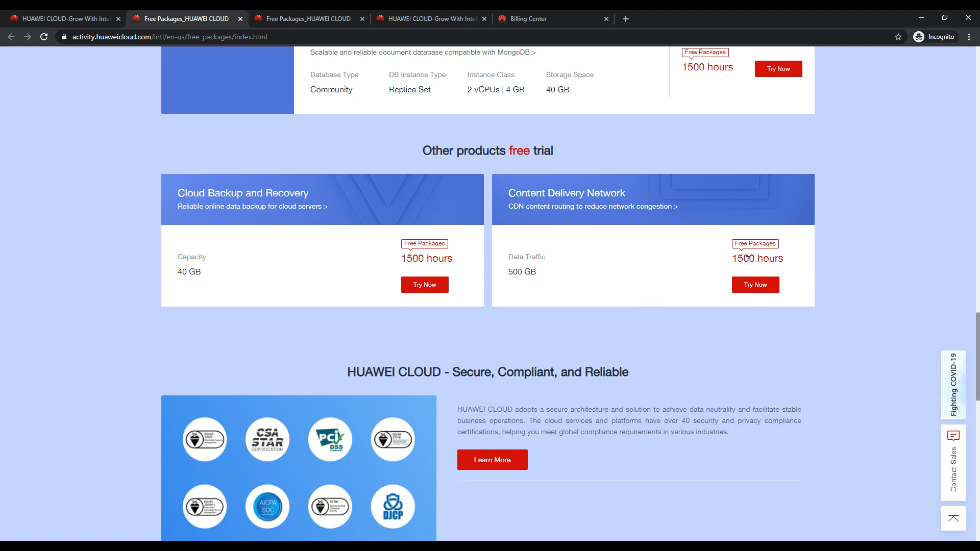
drag(732, 258, 783, 268)
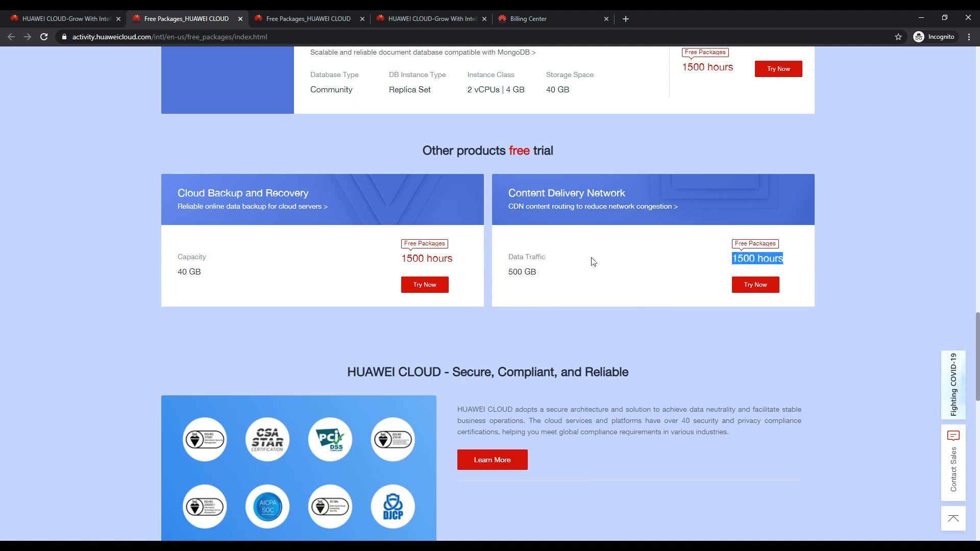
drag(540, 274, 509, 271)
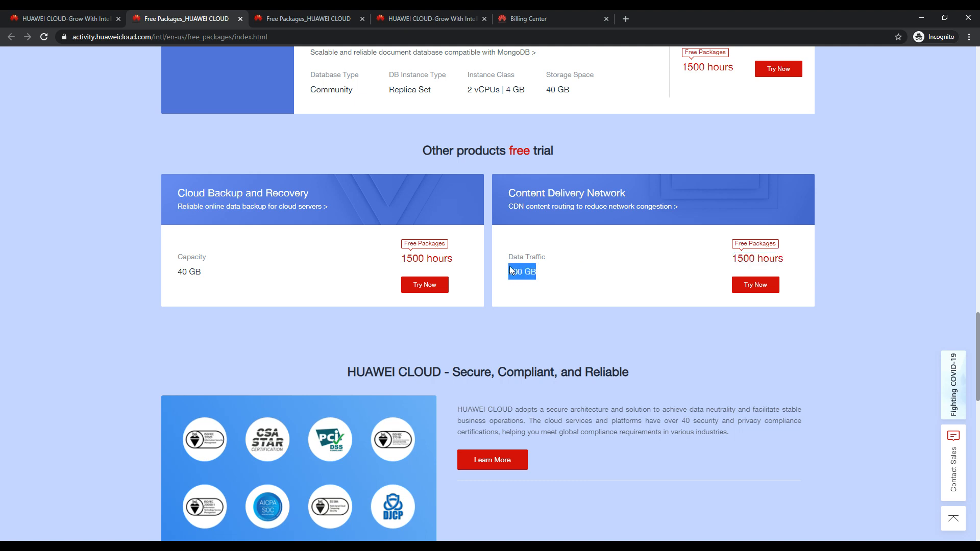
click(557, 281)
Step: Read the free package FAQs, highlighting the list of regions where the packages are available
scroll(763, 383, down, 2)
scroll(686, 399, down, 2)
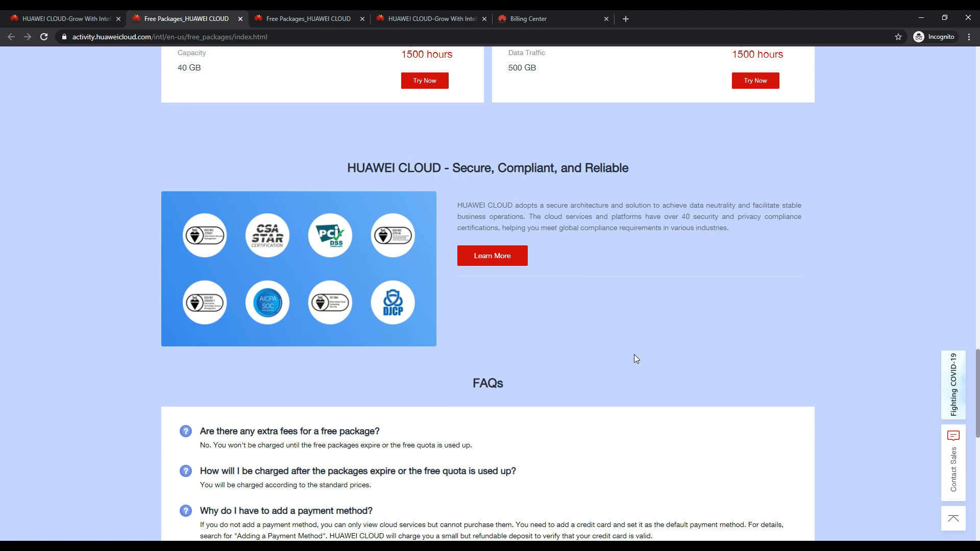
scroll(634, 355, down, 4)
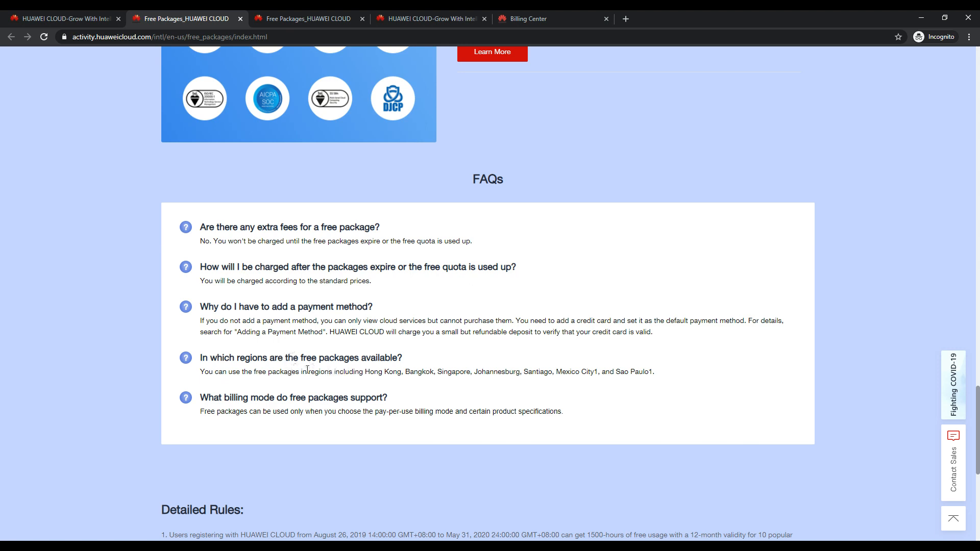
drag(365, 371, 624, 372)
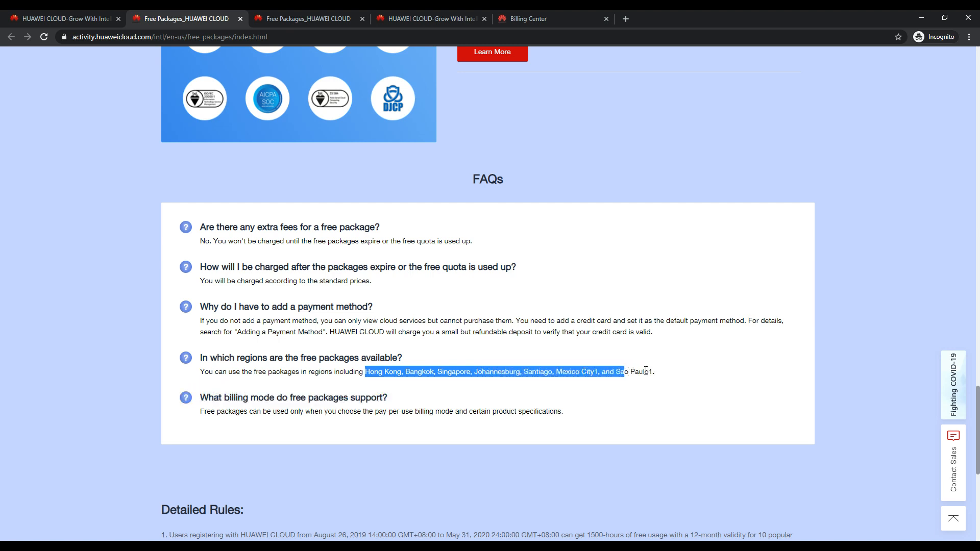
click(462, 371)
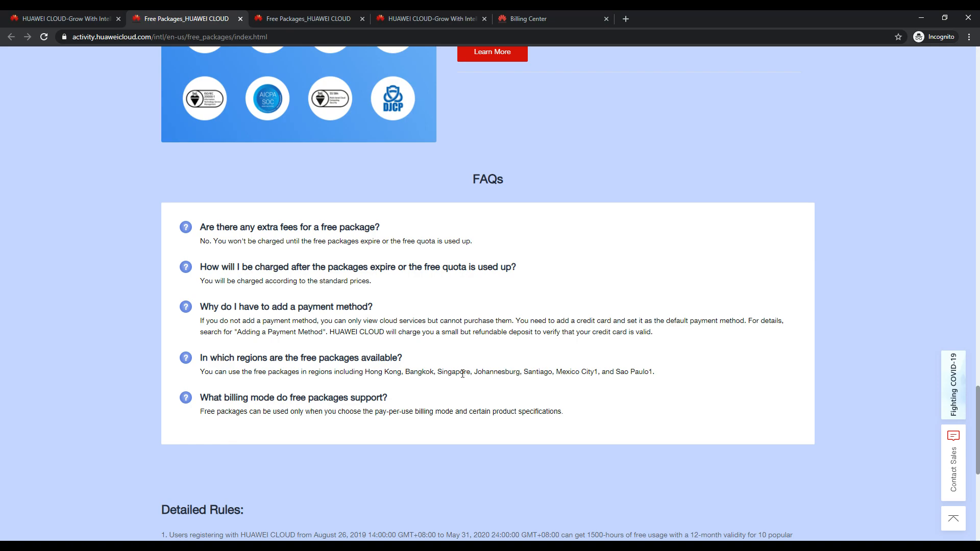
Step: Switch to the signed-in HUAWEI CLOUD home page and open the console
scroll(491, 419, up, 20)
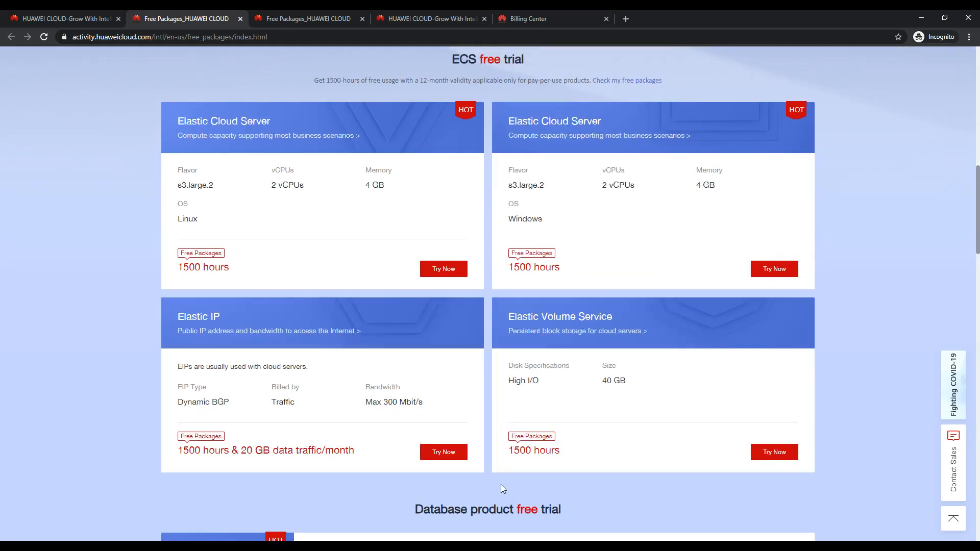
scroll(501, 485, up, 15)
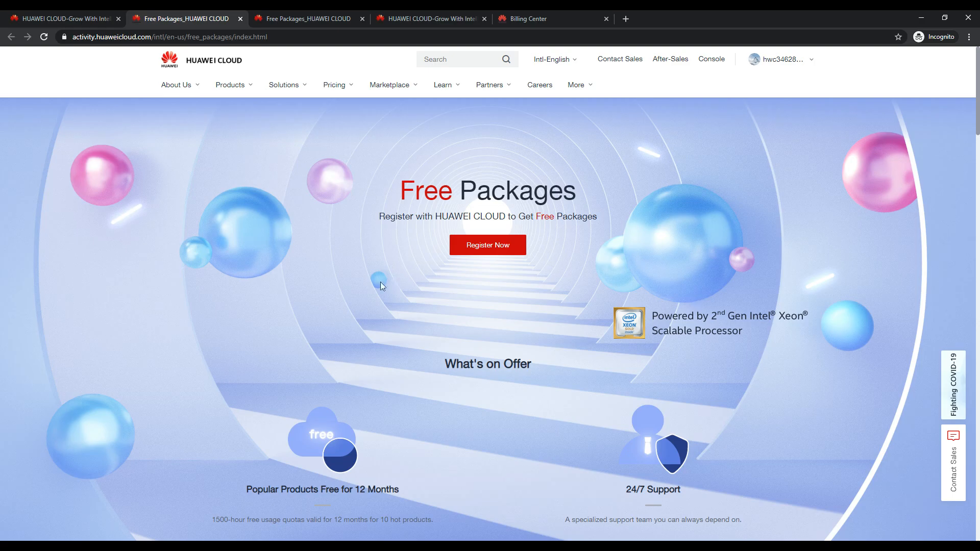
click(288, 20)
click(397, 20)
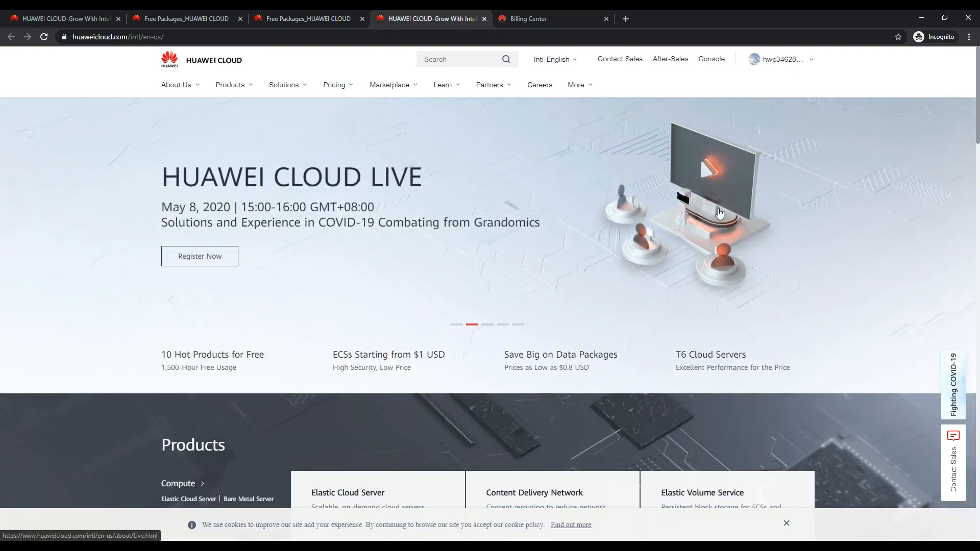
click(709, 61)
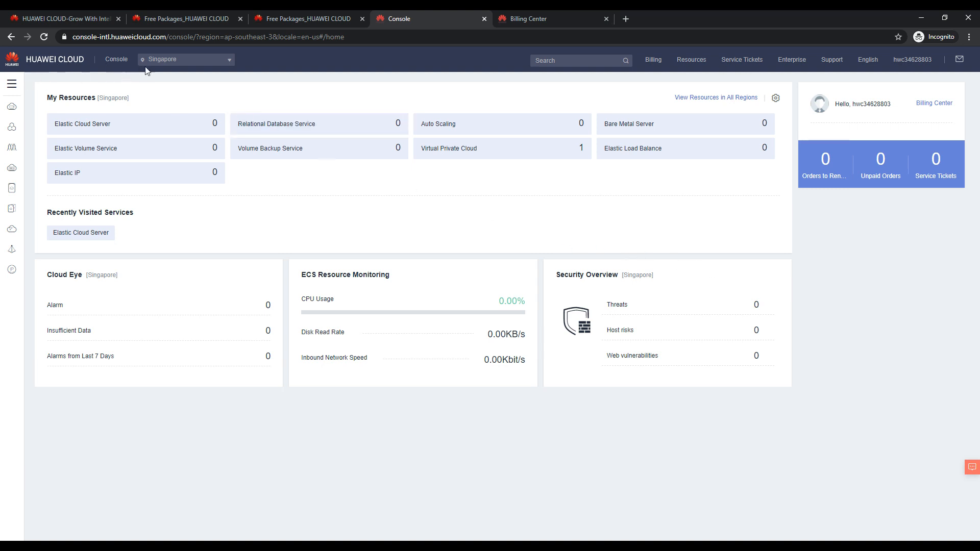
Step: Check the console's region selector and look through the full service list, from Computing to EI Enterprise Intelligence
click(158, 60)
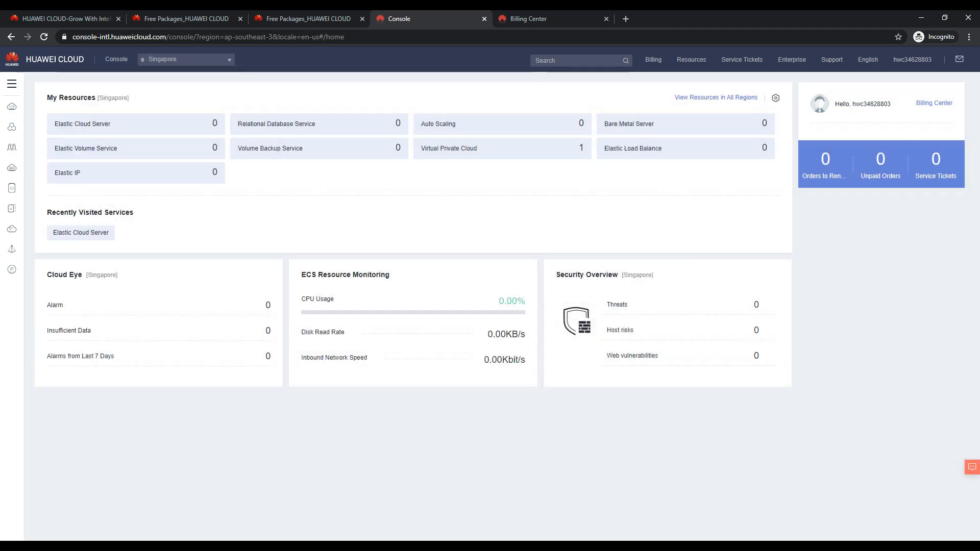
click(12, 84)
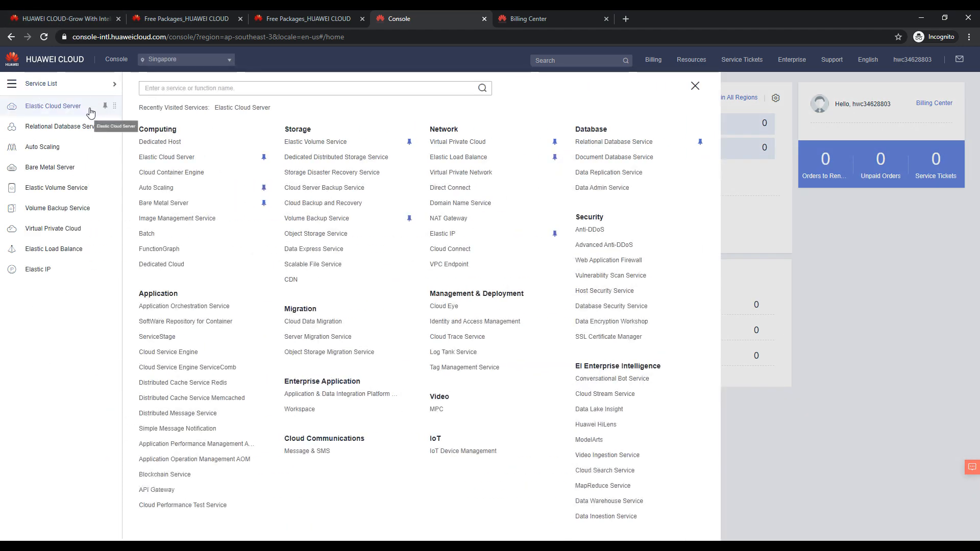
scroll(238, 242, down, 2)
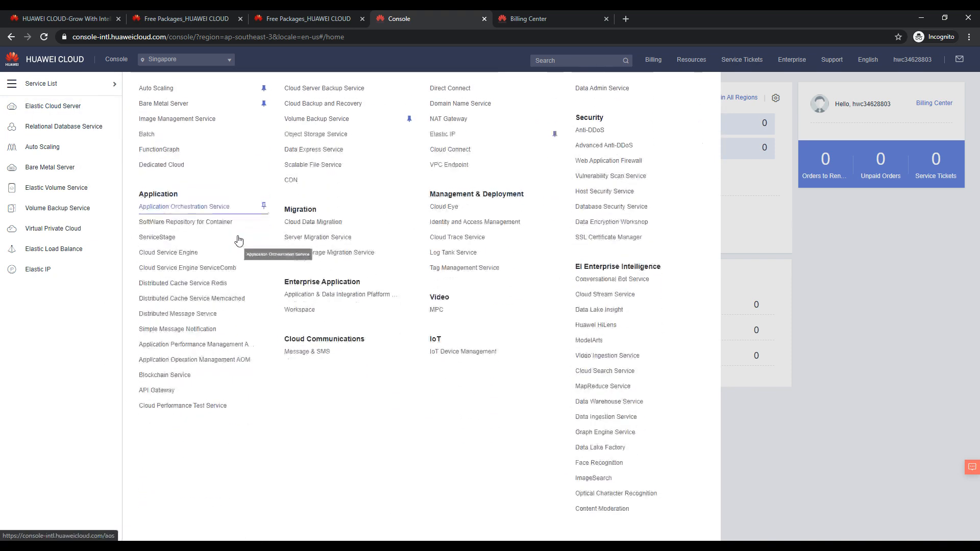
scroll(238, 240, down, 1)
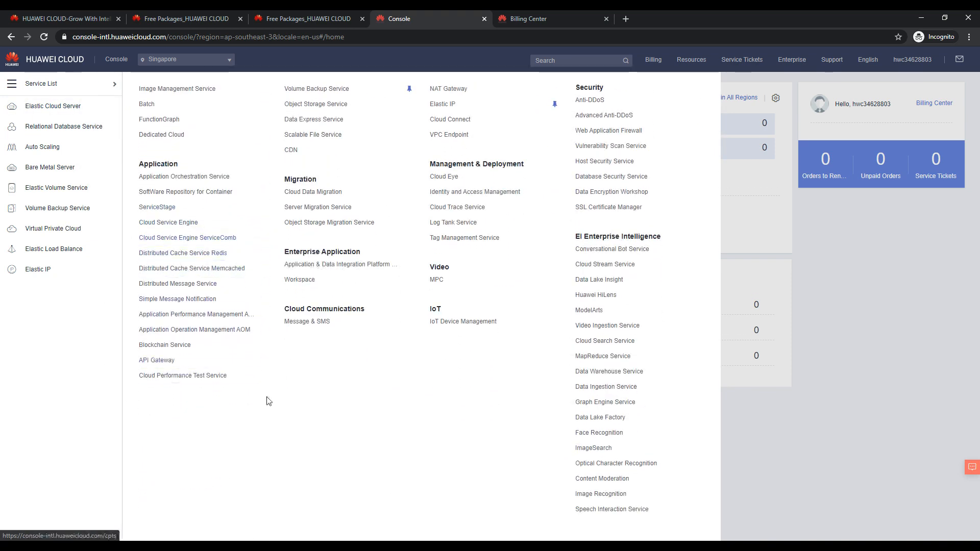
scroll(415, 379, up, 3)
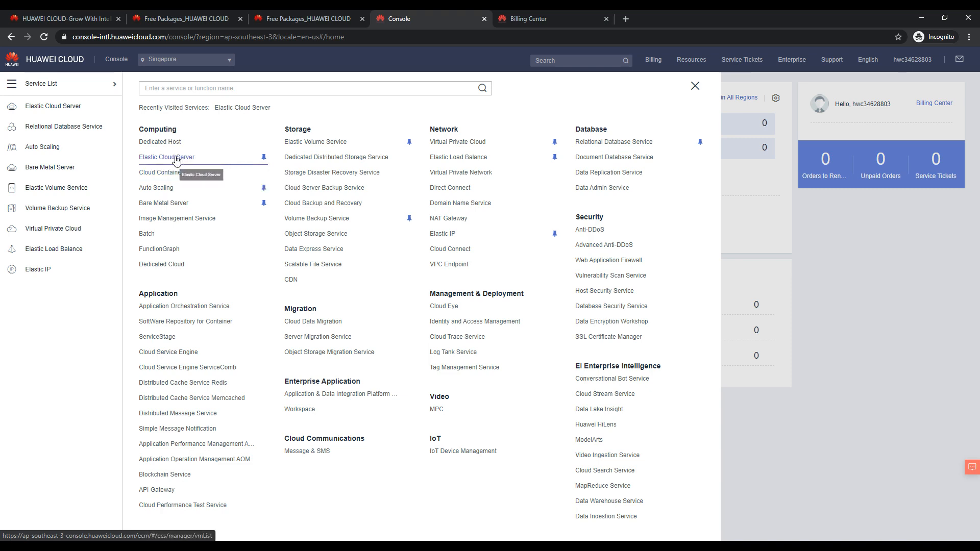
Step: Switch to the Billing Center and review the Free Packages quotas and usage on both pages of the list
click(513, 15)
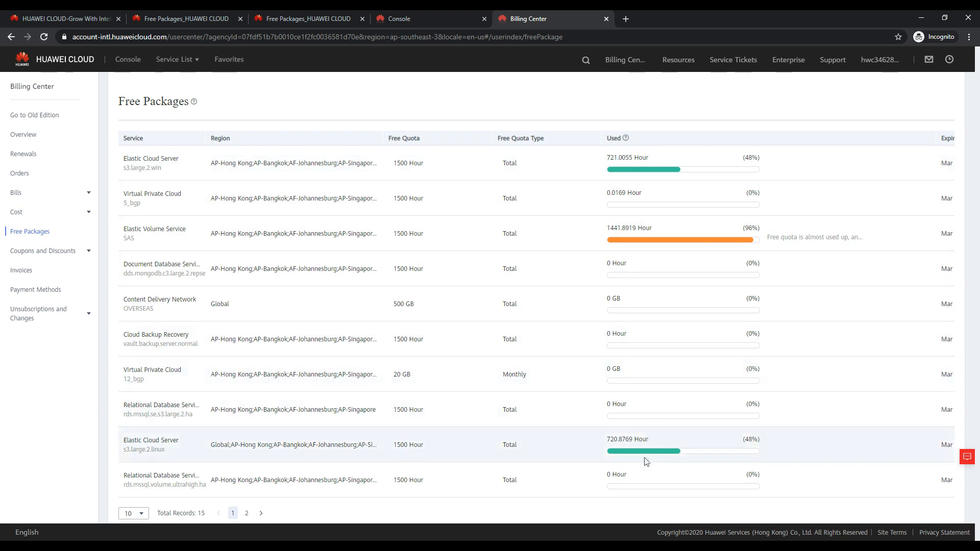
scroll(561, 388, down, 1)
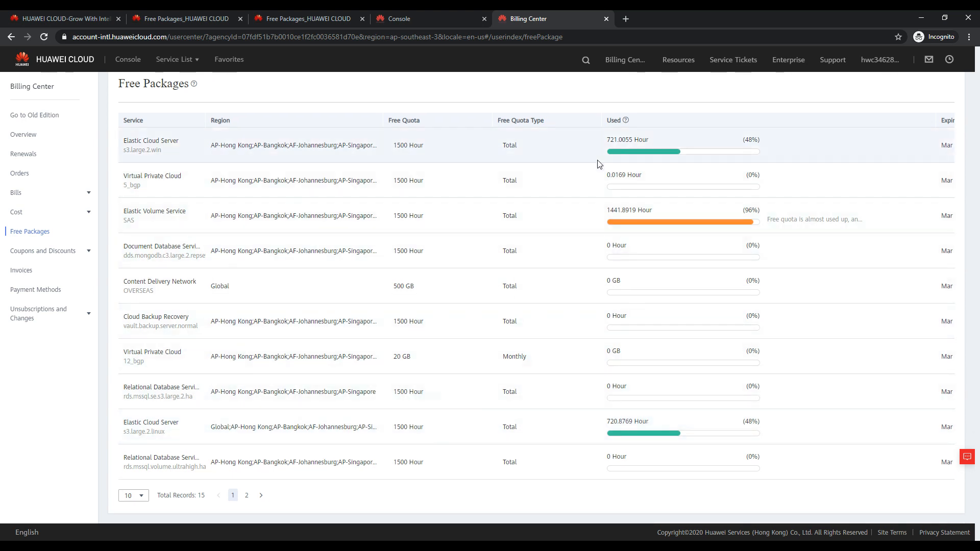
click(247, 495)
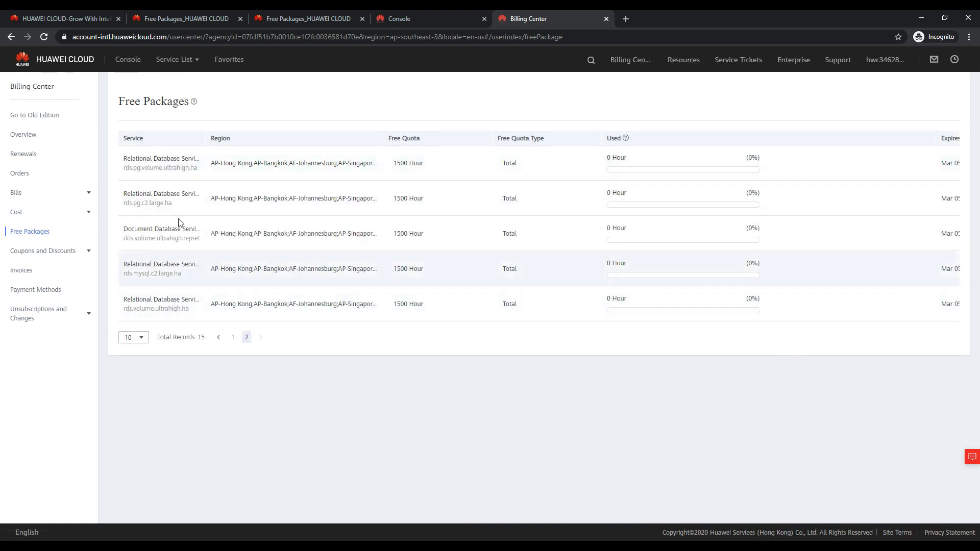
Step: Return to the first page of the Free Packages list and highlight the Elastic Volume Service's used hours
click(233, 338)
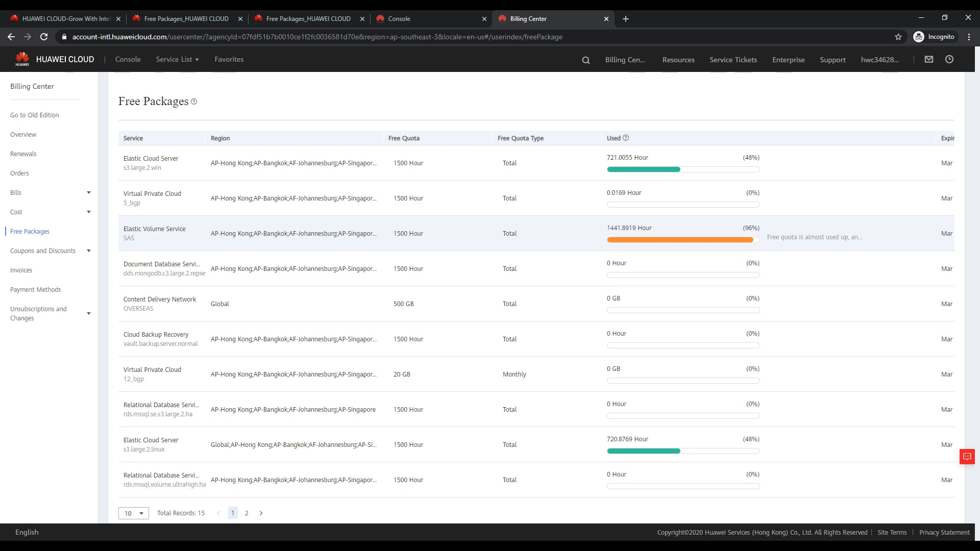
drag(606, 228, 660, 233)
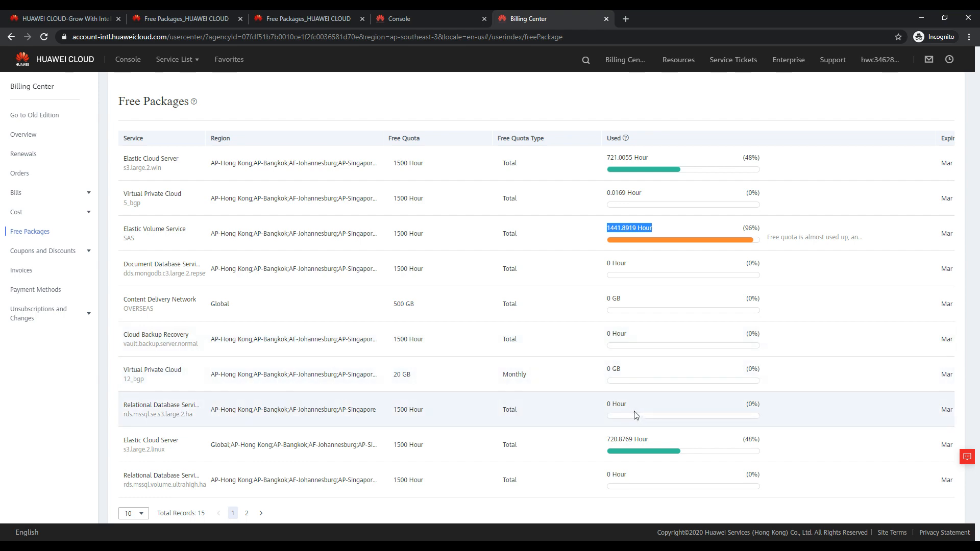
Step: Switch to the console, reach Free Packages through the Billing Dashboard, and widen the list's Region column to review the regions and usage
click(393, 18)
mouse_move(653, 59)
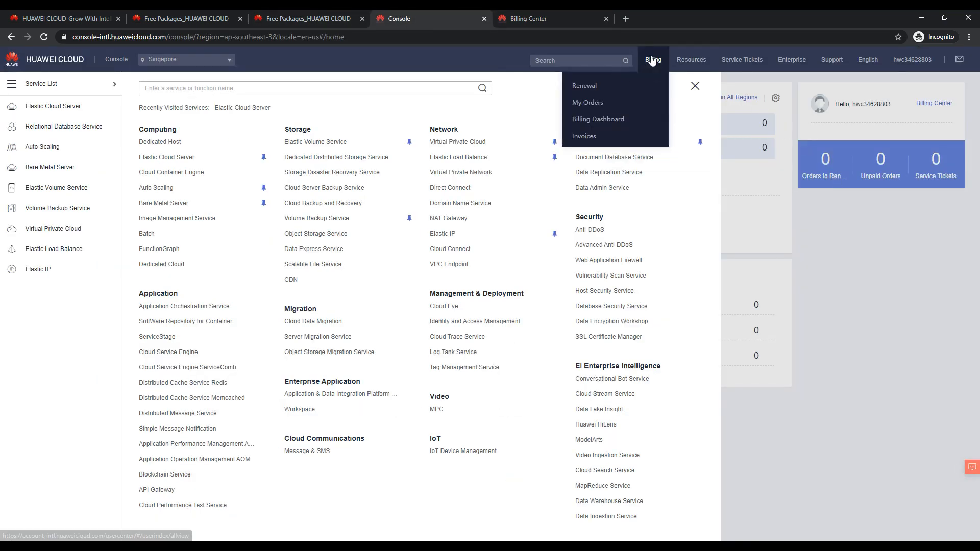
click(613, 121)
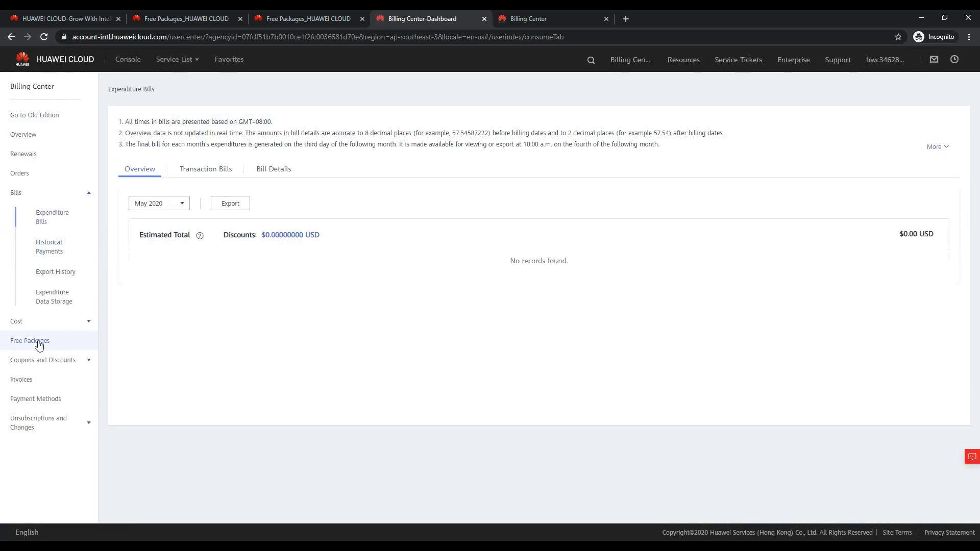
click(39, 345)
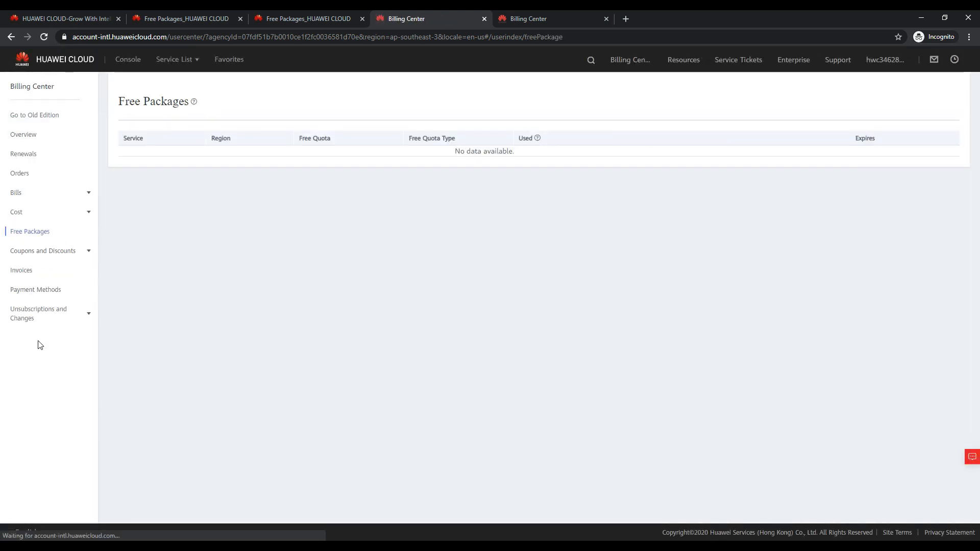
scroll(724, 267, down, 1)
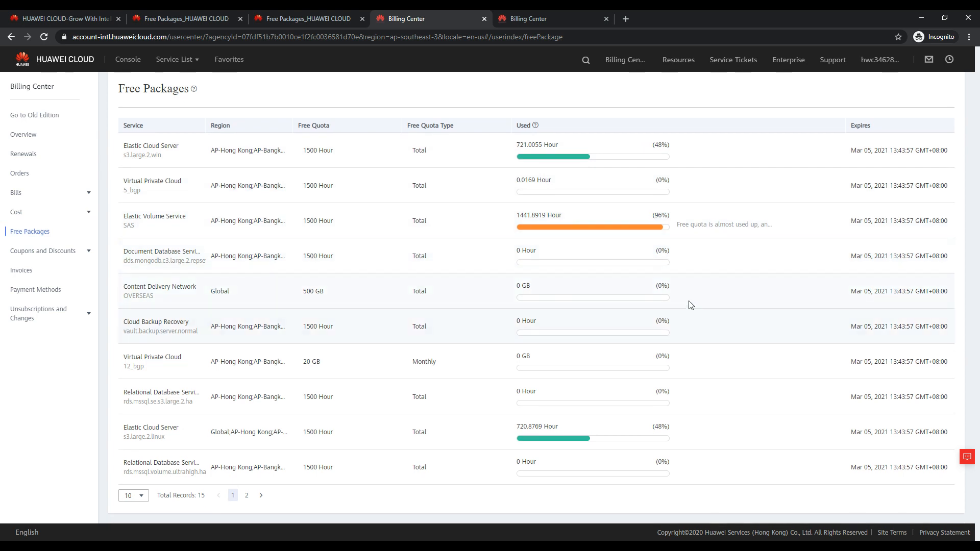
scroll(689, 303, up, 1)
scroll(671, 278, down, 1)
drag(292, 129, 456, 128)
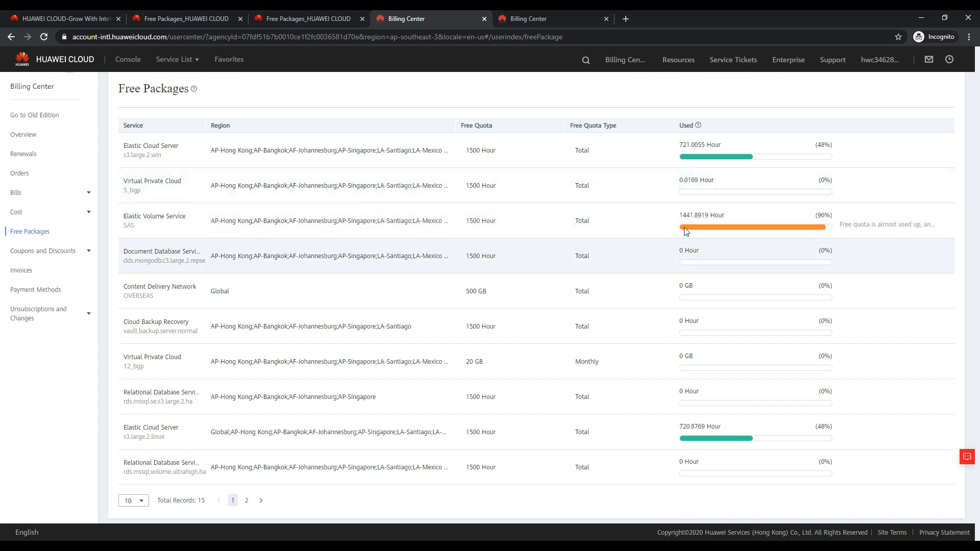
scroll(725, 180, up, 1)
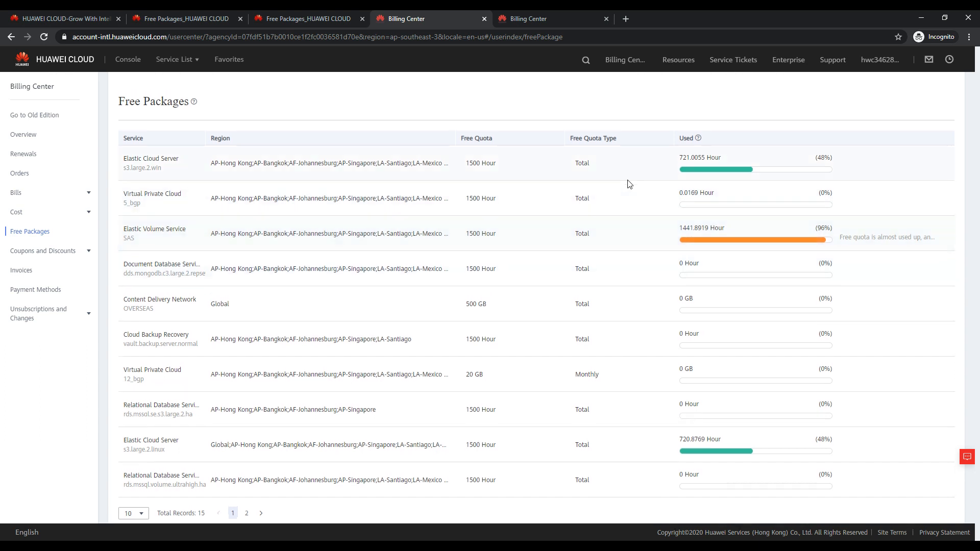
Step: Leave the Billing Center, close the extra tabs, and return to the console home page
click(76, 61)
click(484, 19)
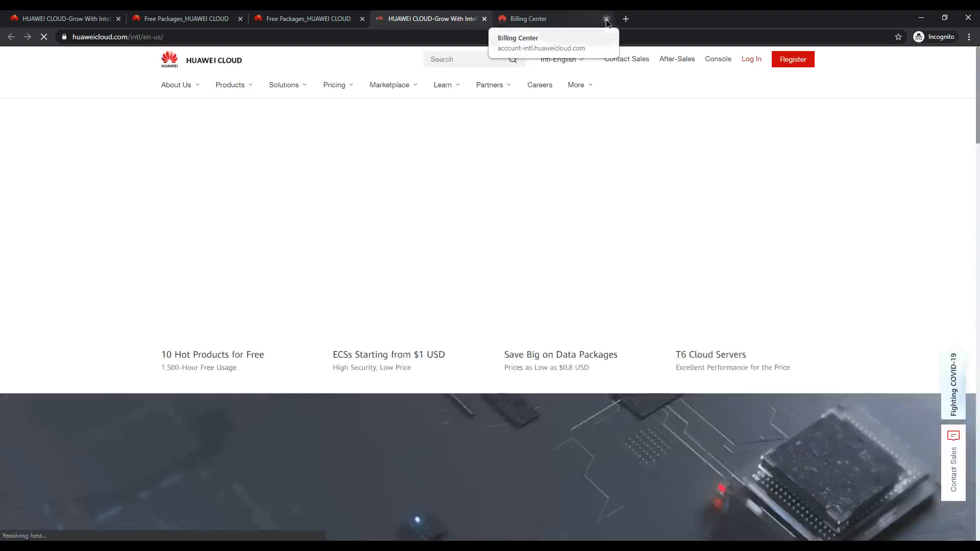
click(607, 19)
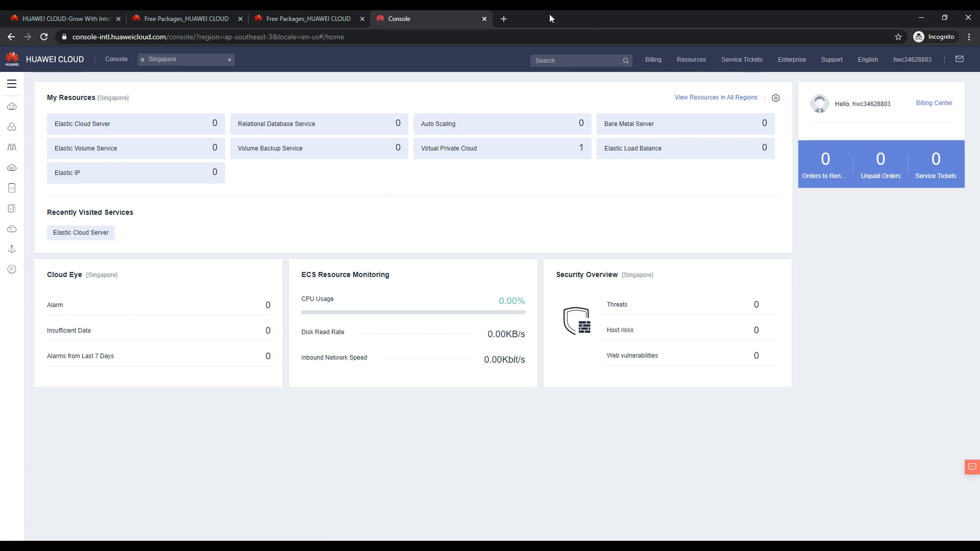
Step: Open Elastic Cloud Server from the console's service list and start buying an ECS
click(9, 89)
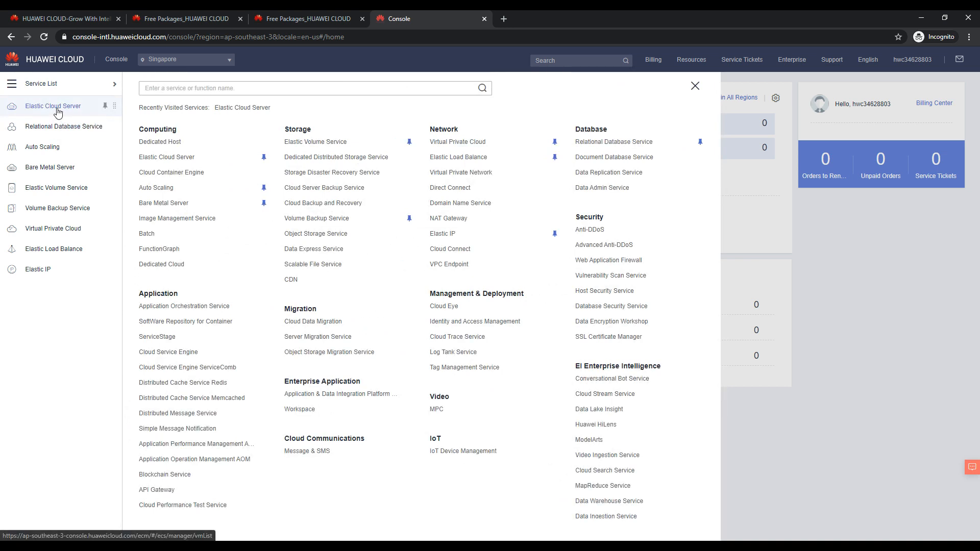
click(57, 112)
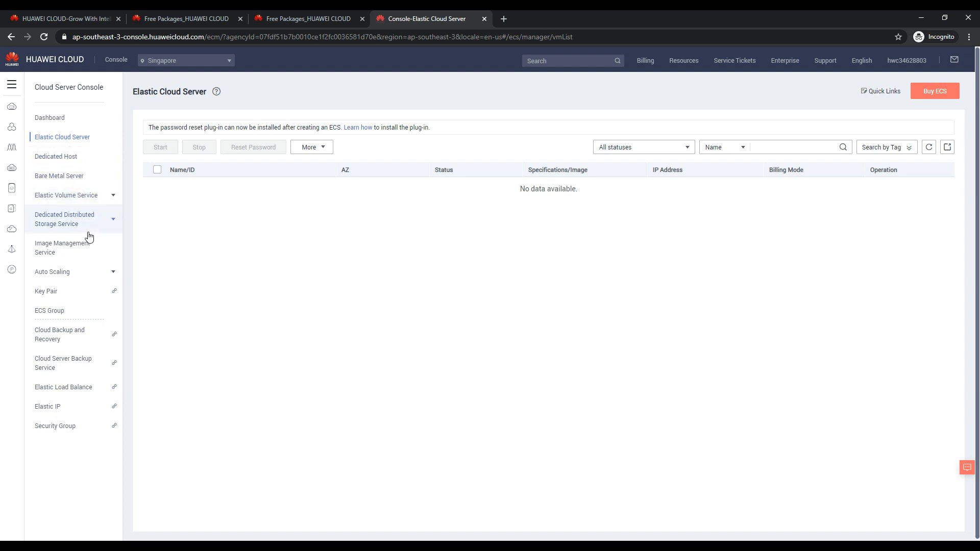
click(923, 94)
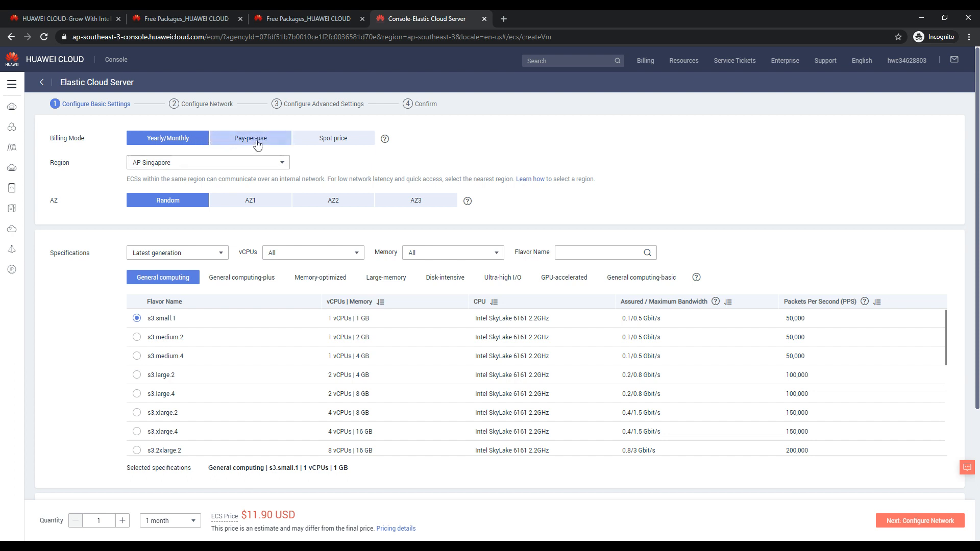
Step: Compare the Pay-per-use, Yearly/Monthly and Spot price billing modes, highlighting the vCPU and memory specification of the Free Package flavor
click(284, 147)
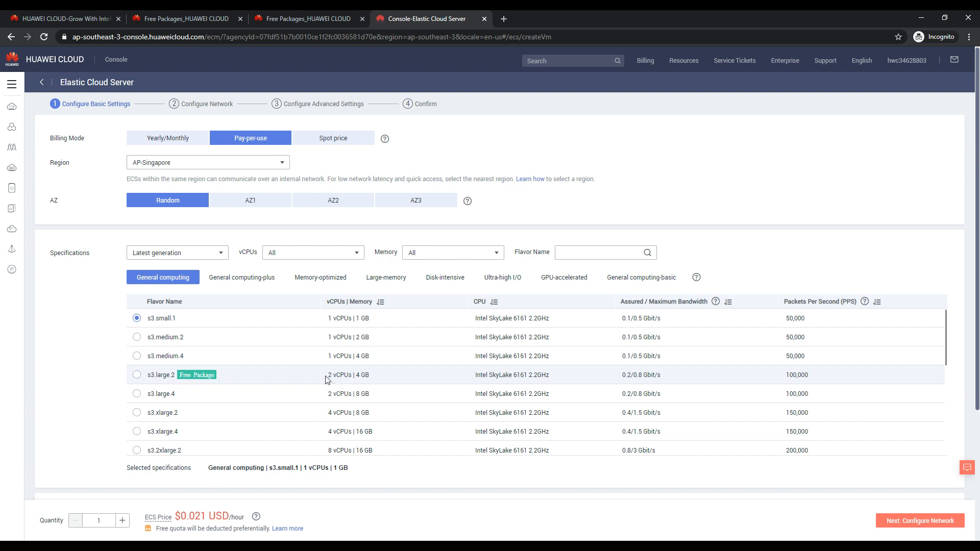
drag(327, 381, 366, 379)
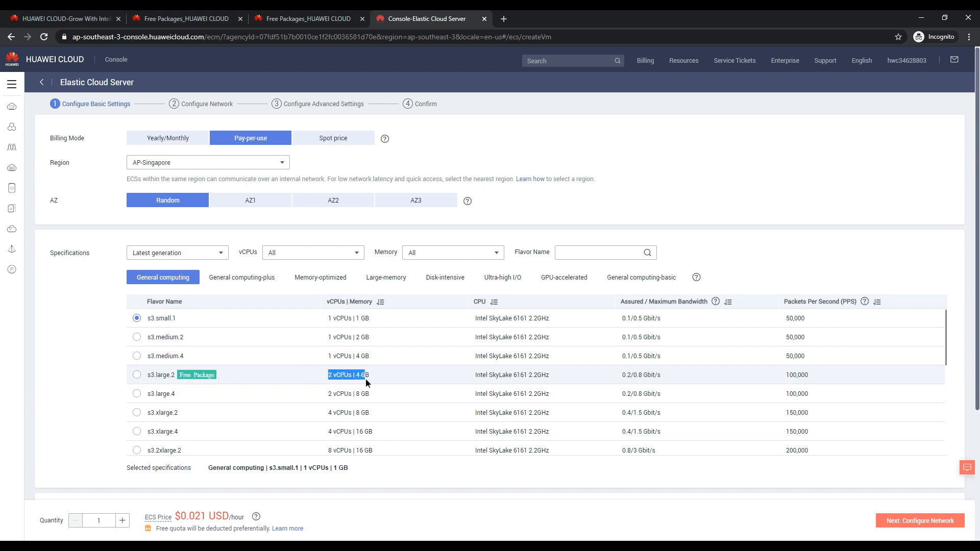
click(418, 377)
click(180, 135)
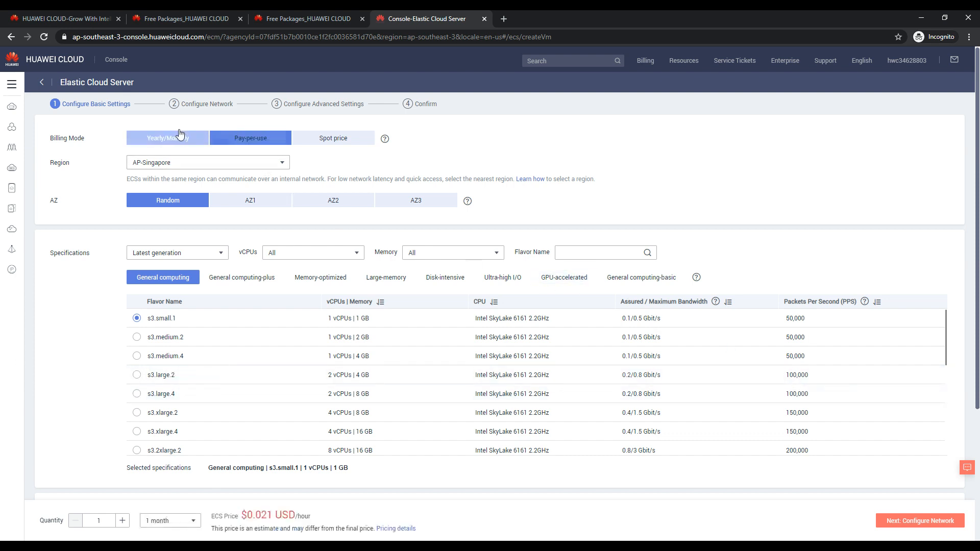
click(282, 139)
click(329, 139)
scroll(266, 143, down, 3)
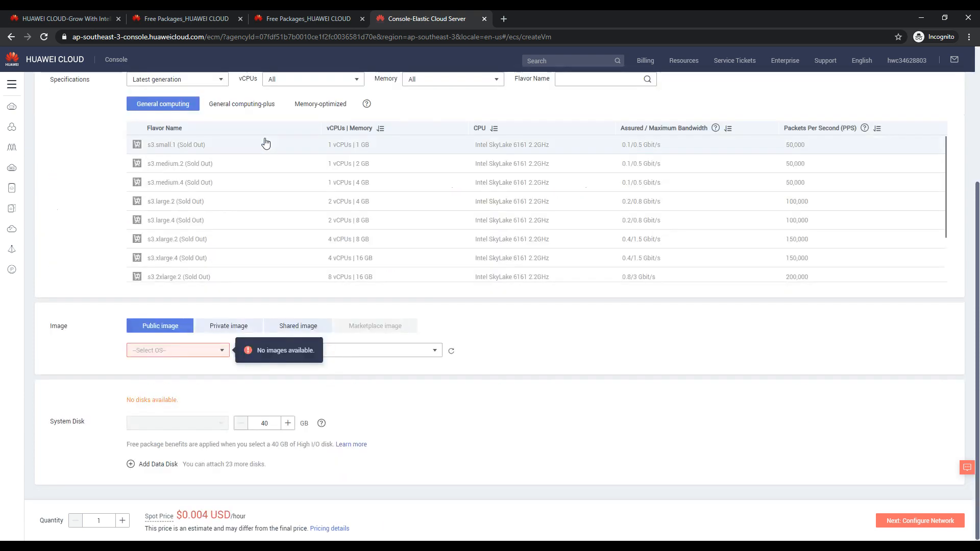
scroll(268, 168, up, 4)
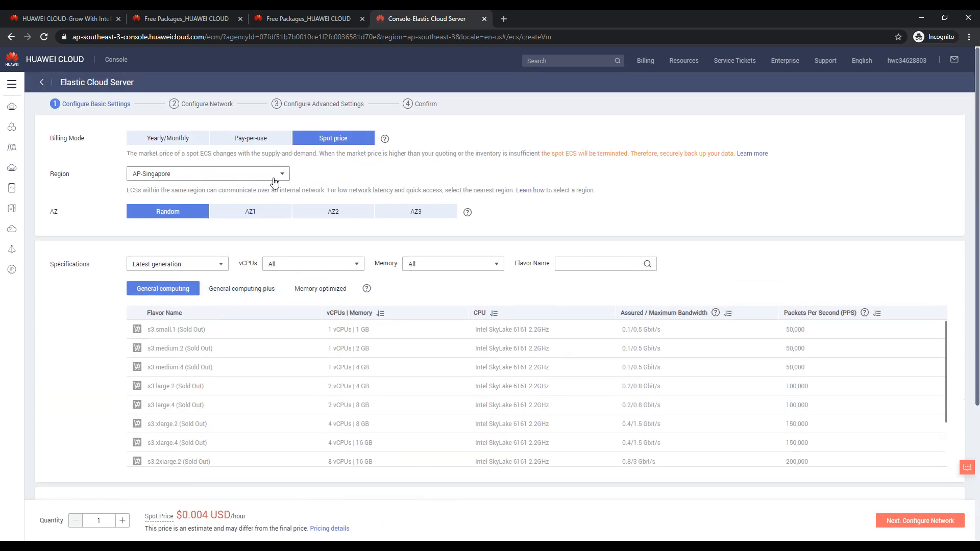
Step: Set the ECS billing mode to Pay-per-use and the region to AP-Singapore, and select the s3.large.2 Free Package flavor
click(252, 138)
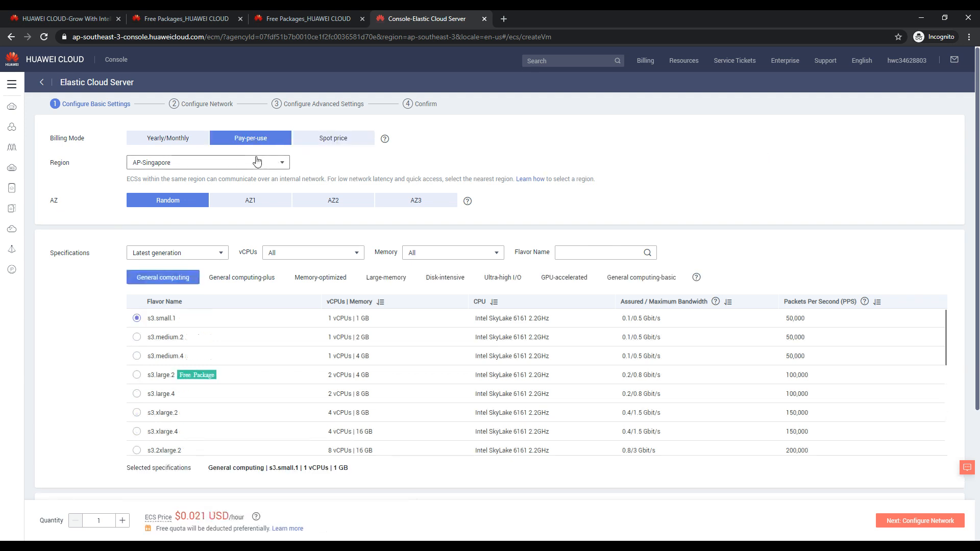
click(257, 162)
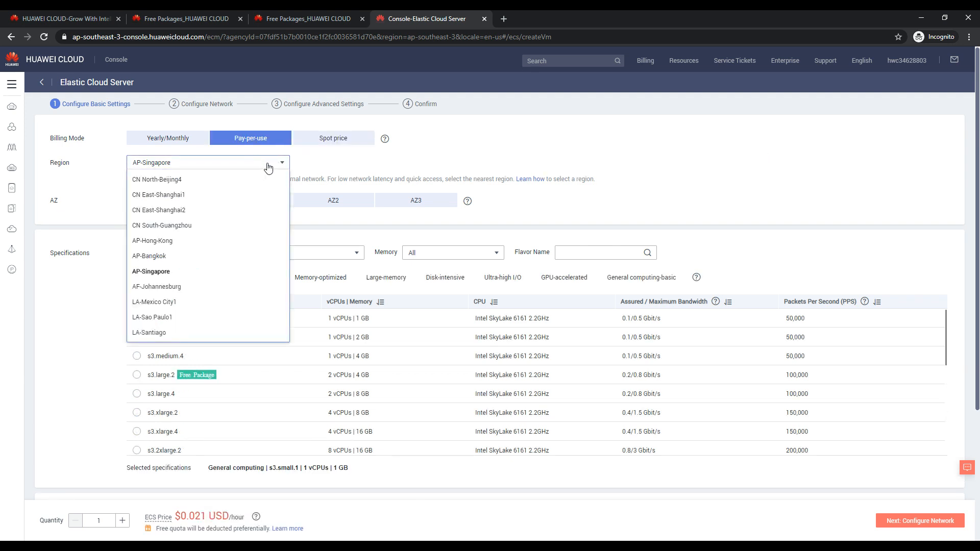
click(157, 270)
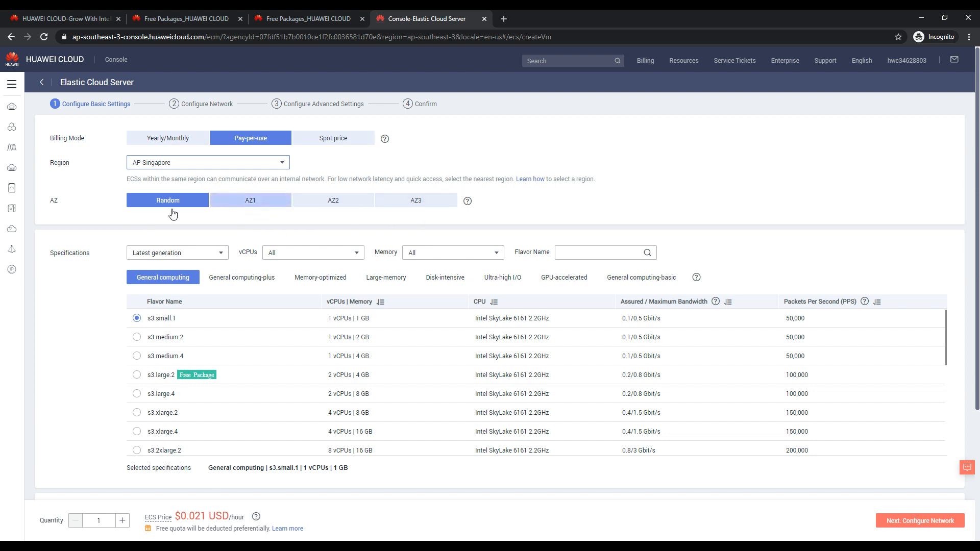
click(136, 376)
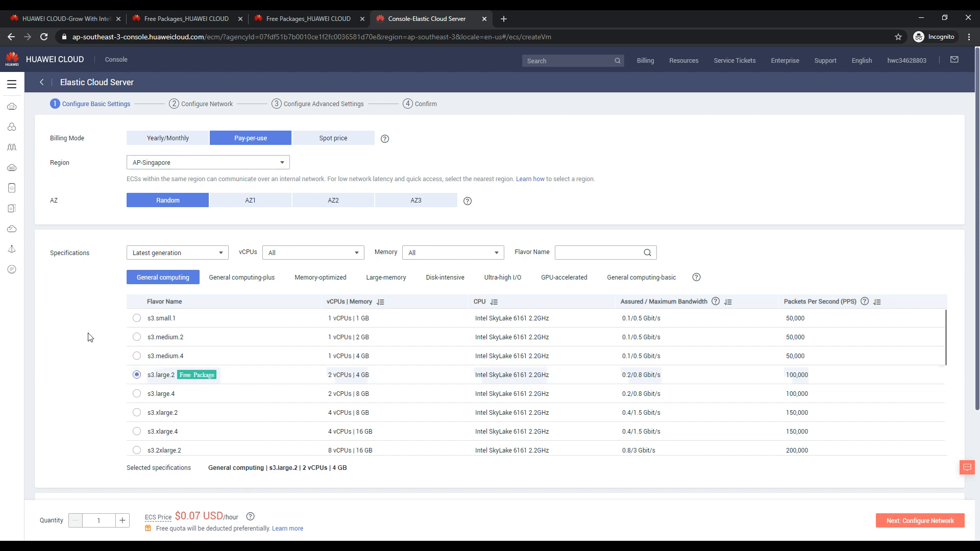
Step: Set the public image to Windows with the version Windows Server 2012 R2 Standard 64bit English(40GB)
scroll(87, 337, down, 3)
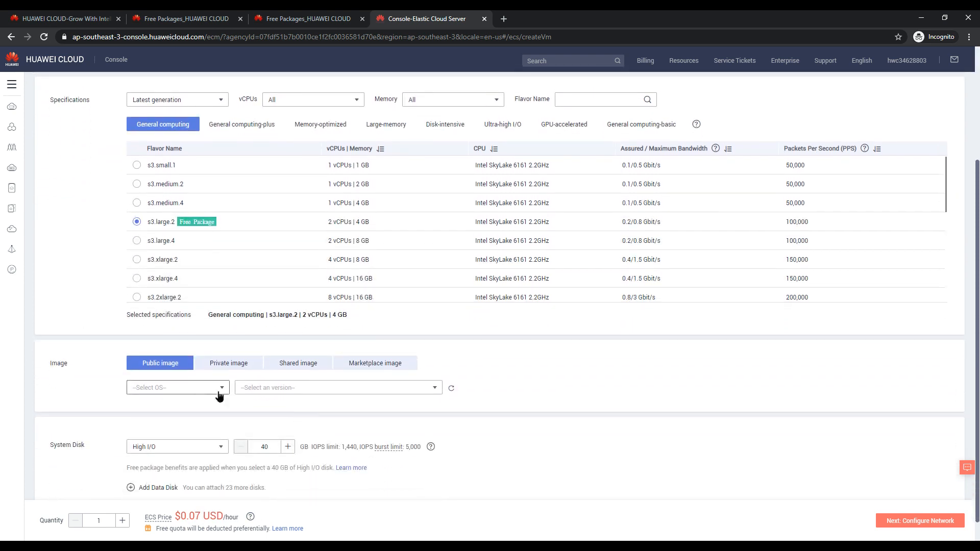
click(219, 389)
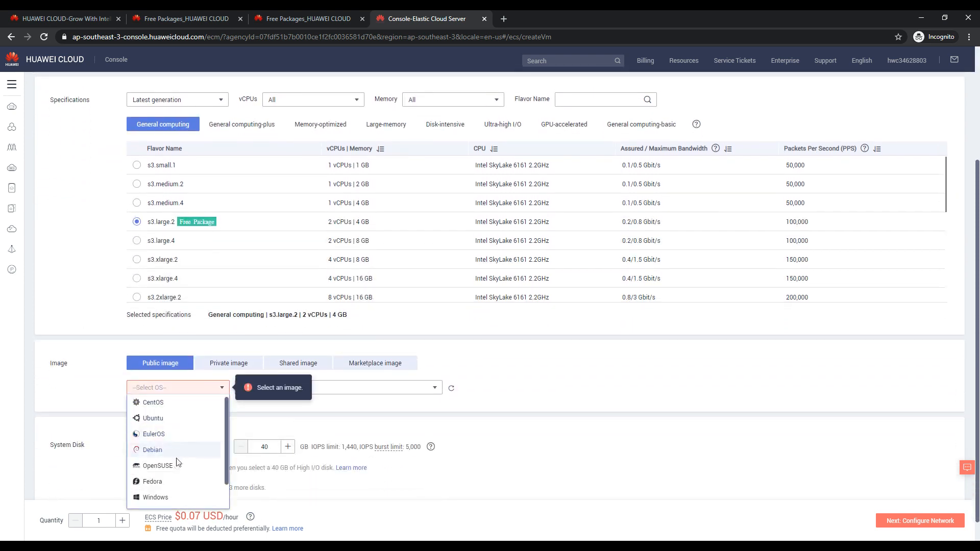
click(178, 498)
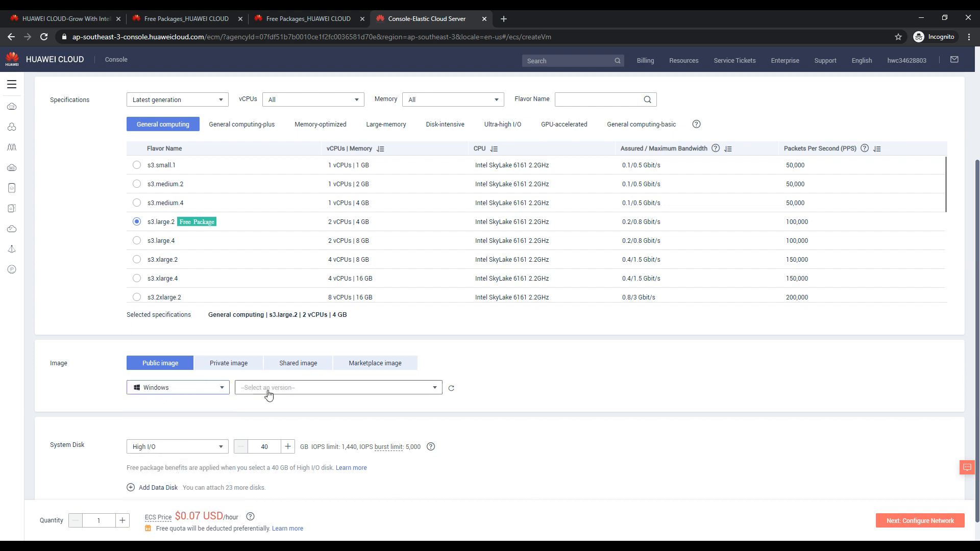
click(269, 392)
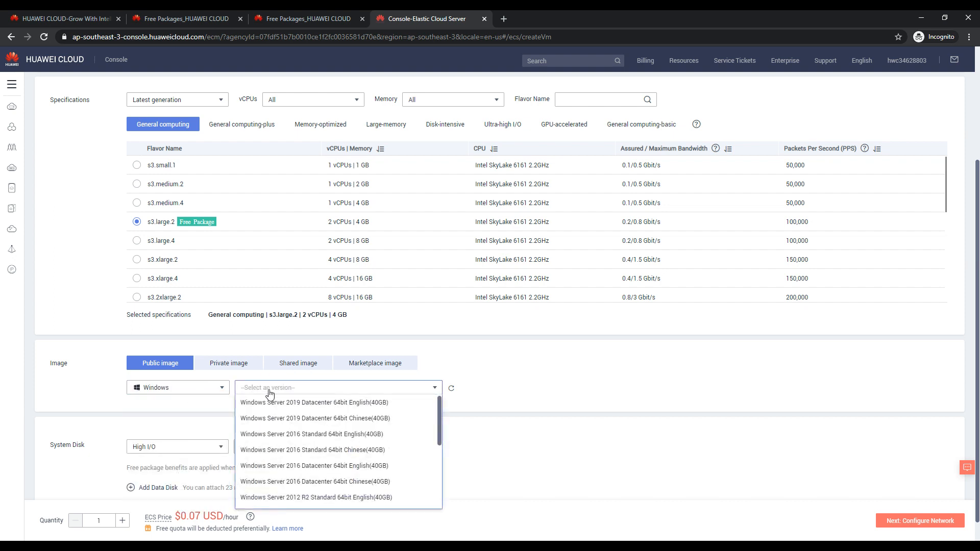
scroll(368, 429, down, 3)
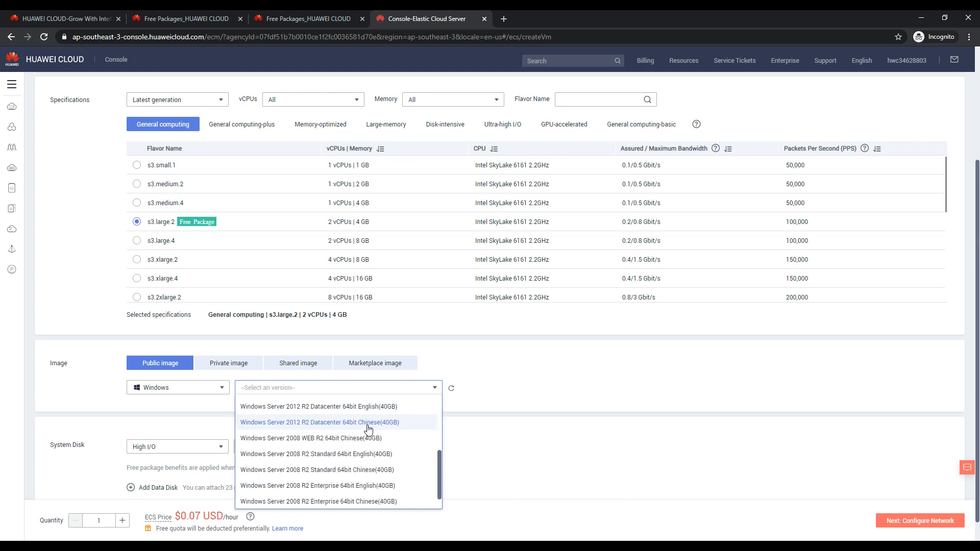
scroll(330, 464, up, 3)
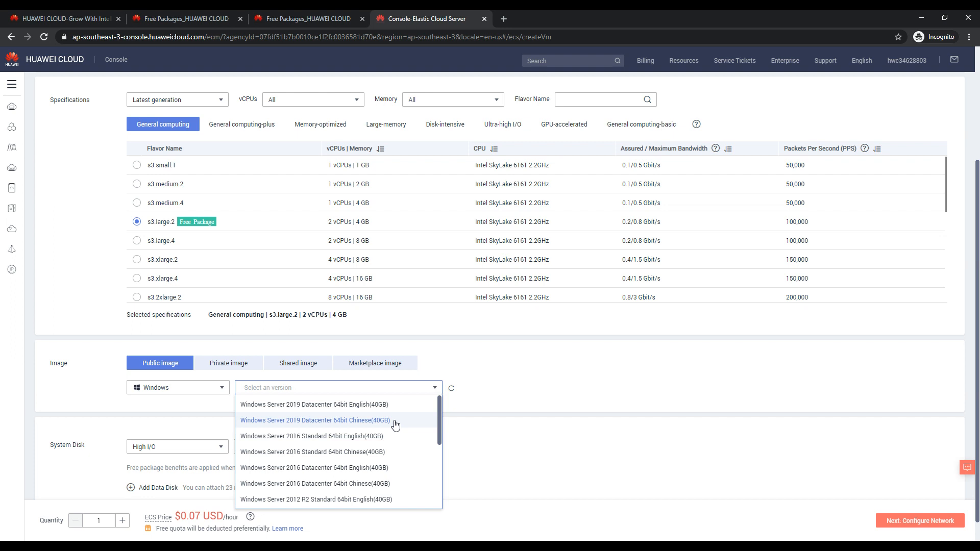
scroll(396, 425, down, 1)
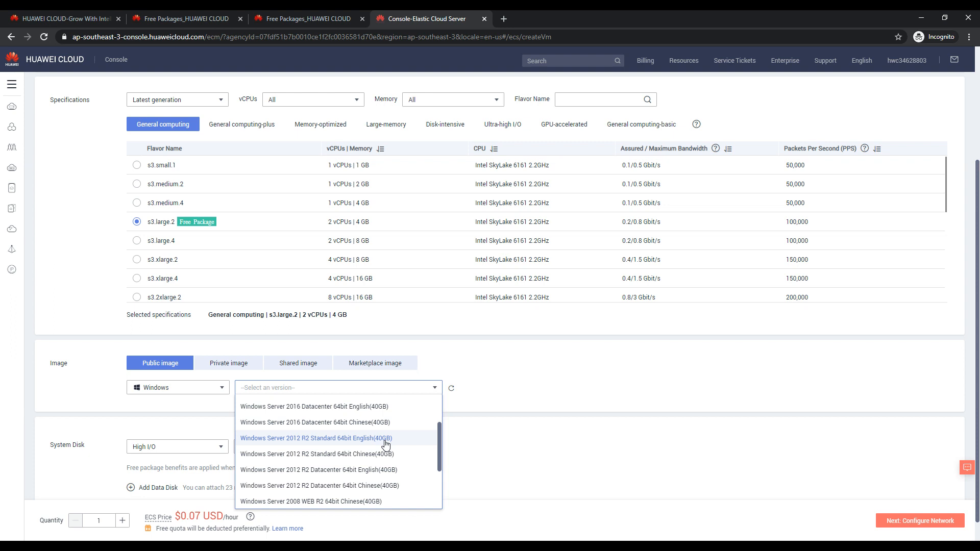
click(314, 440)
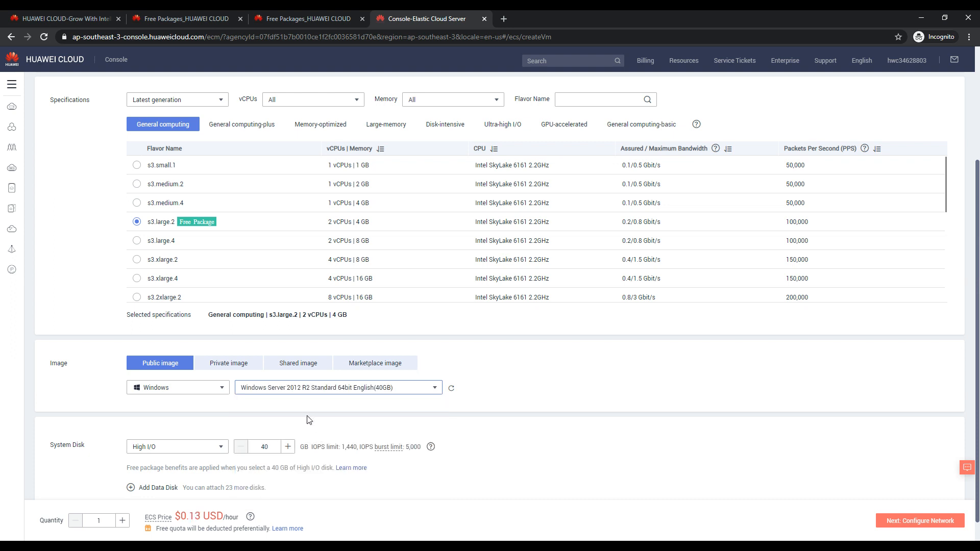
Step: Proceed to the network configuration and select vpc-default(192.168.0.0/16) with subnet-default(192.168.0.0/24)
scroll(309, 420, down, 1)
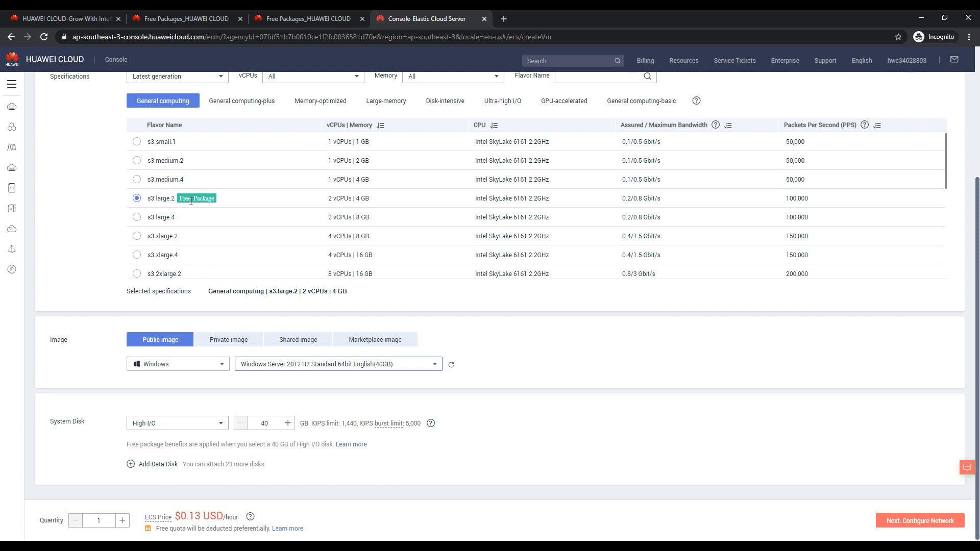
click(920, 521)
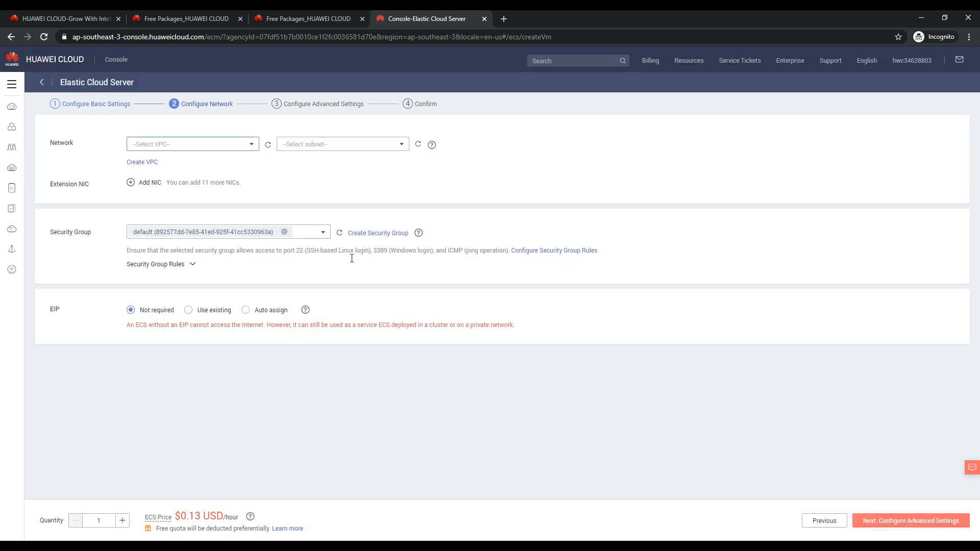
click(249, 148)
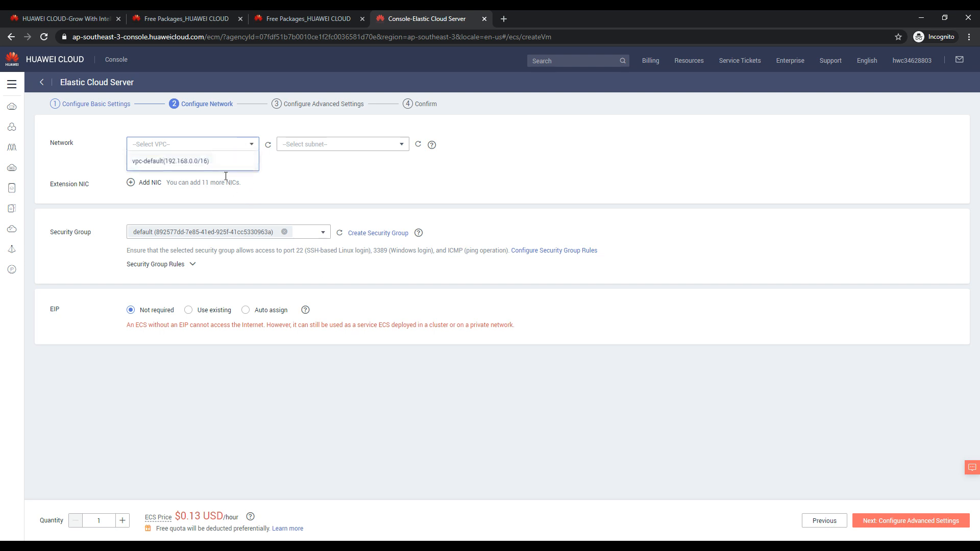
click(210, 162)
click(293, 145)
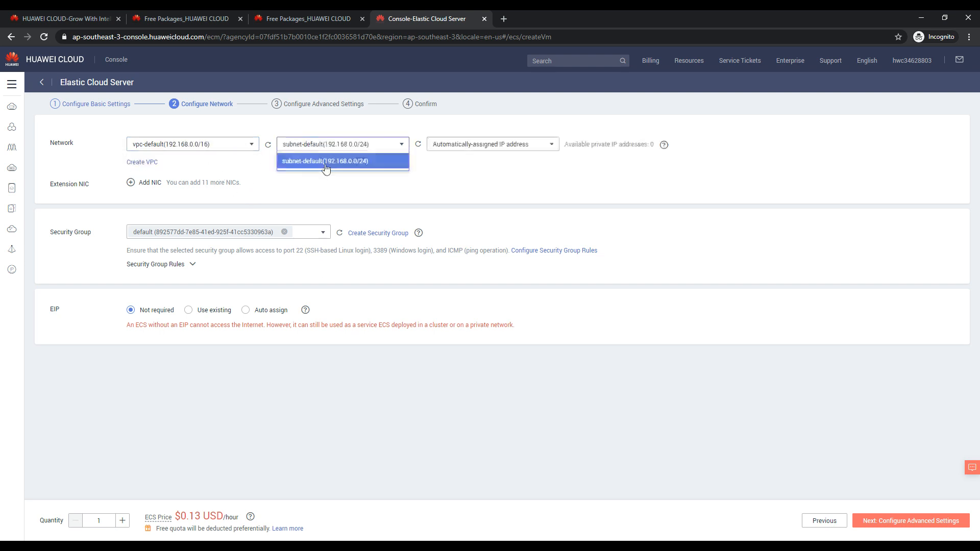
click(330, 162)
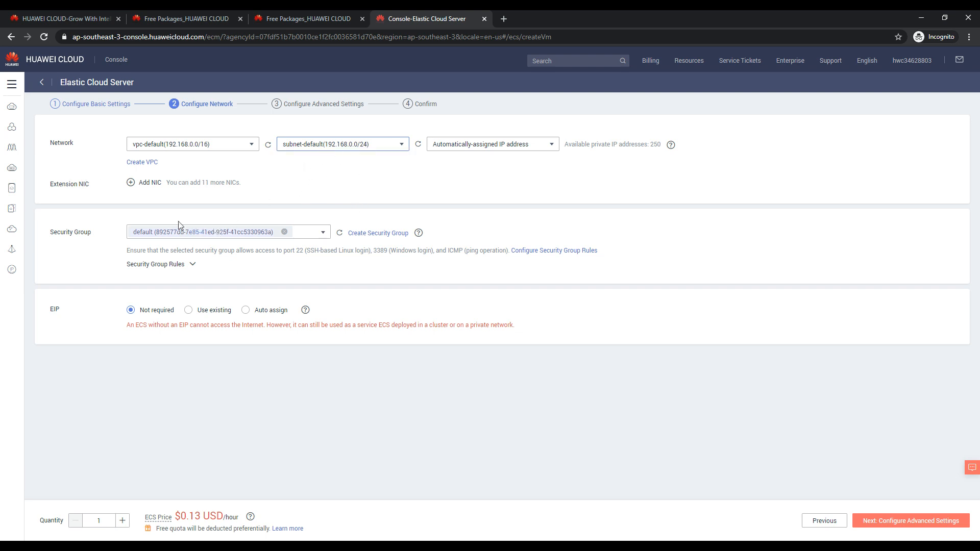
Step: Review the inbound rules of the default security group and set the EIP to Auto assign
click(192, 265)
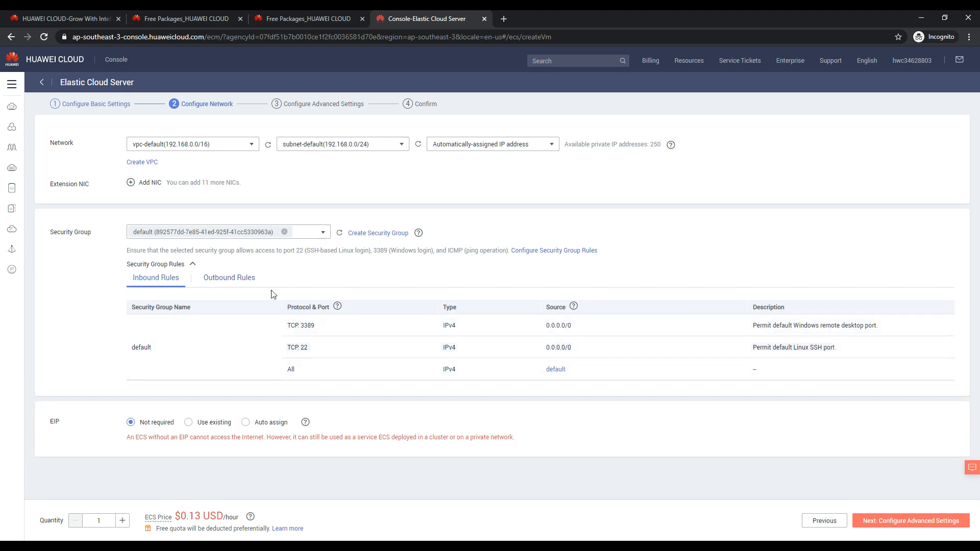
click(192, 265)
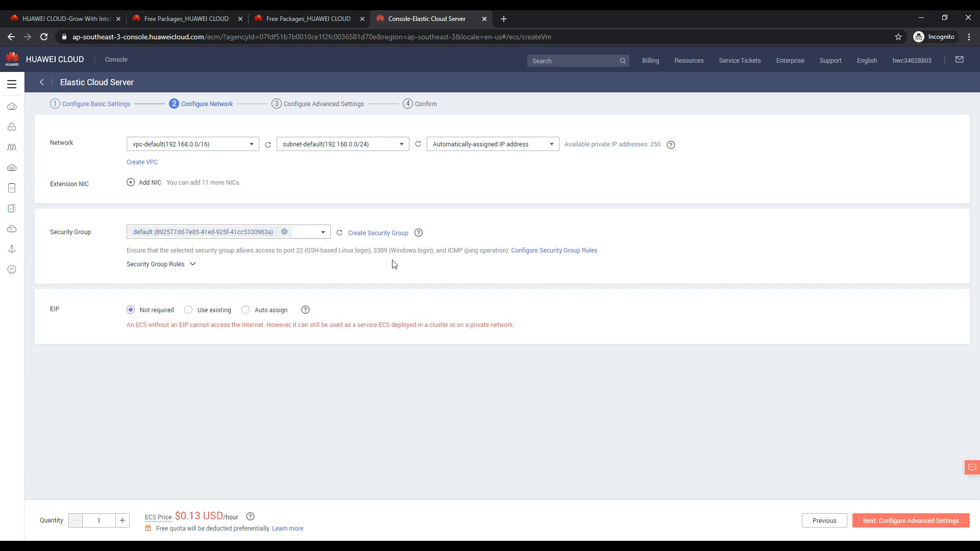
click(246, 312)
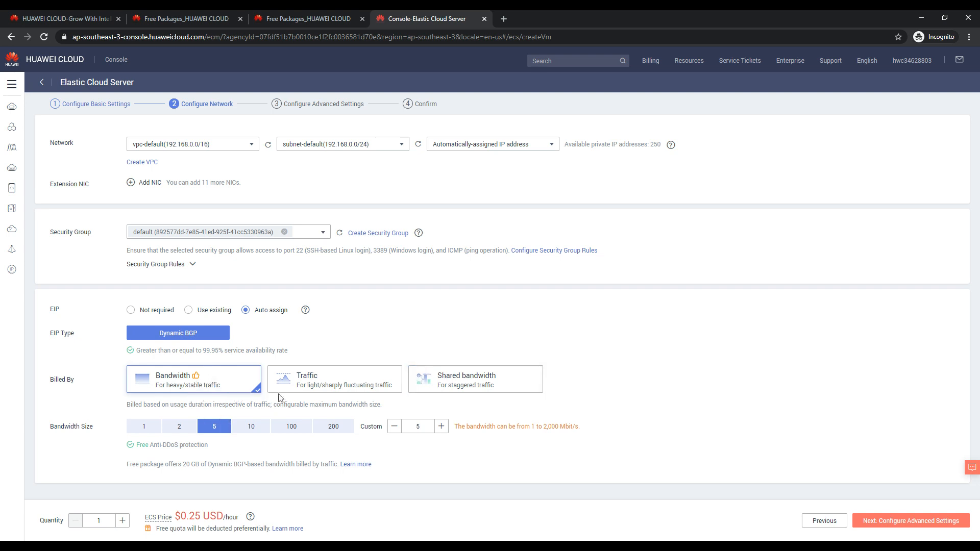
Step: Compare the Shared bandwidth, Bandwidth and Traffic billing options for the EIP
click(426, 384)
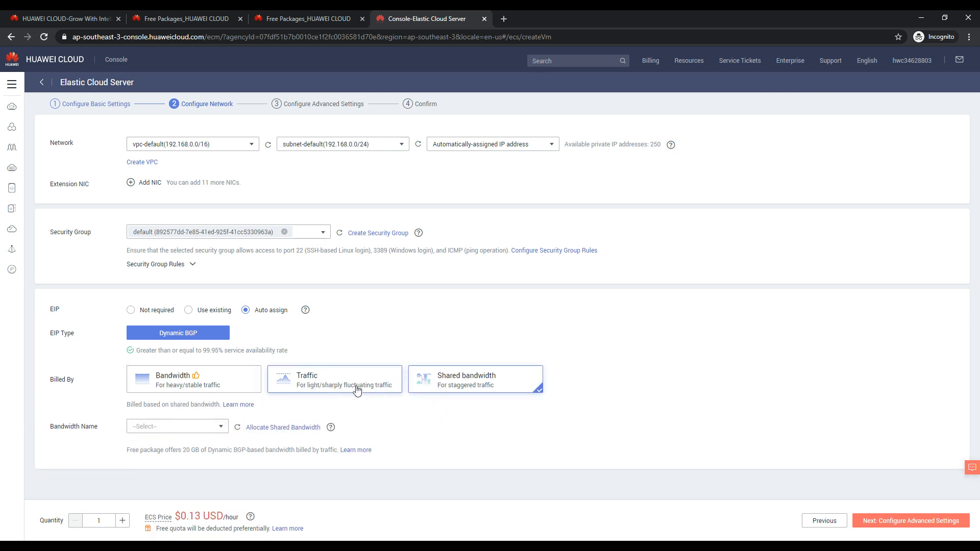
click(219, 427)
click(319, 387)
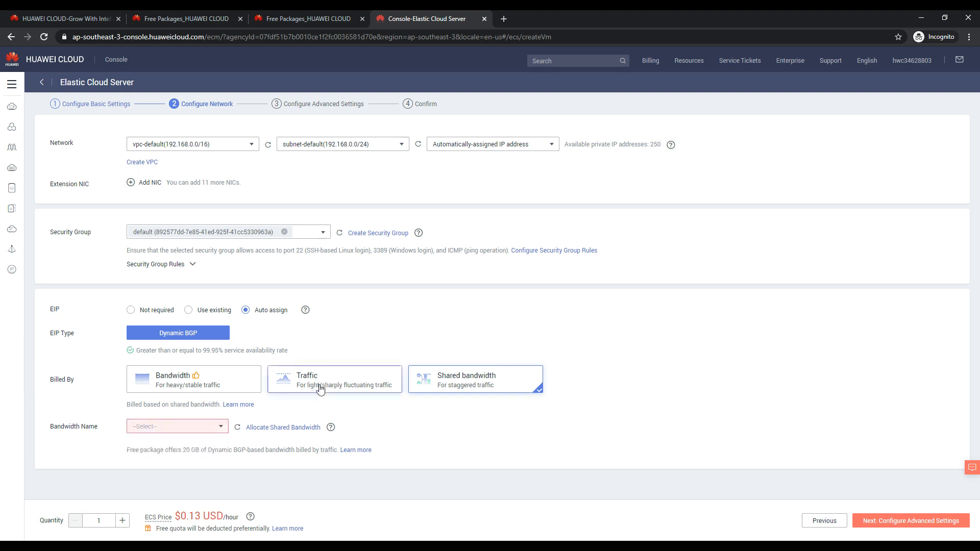
click(223, 381)
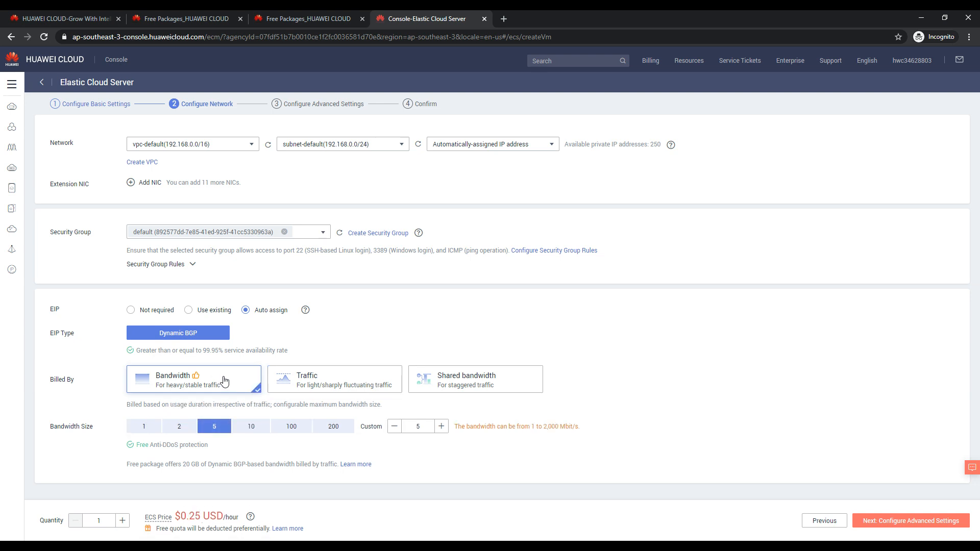
click(366, 387)
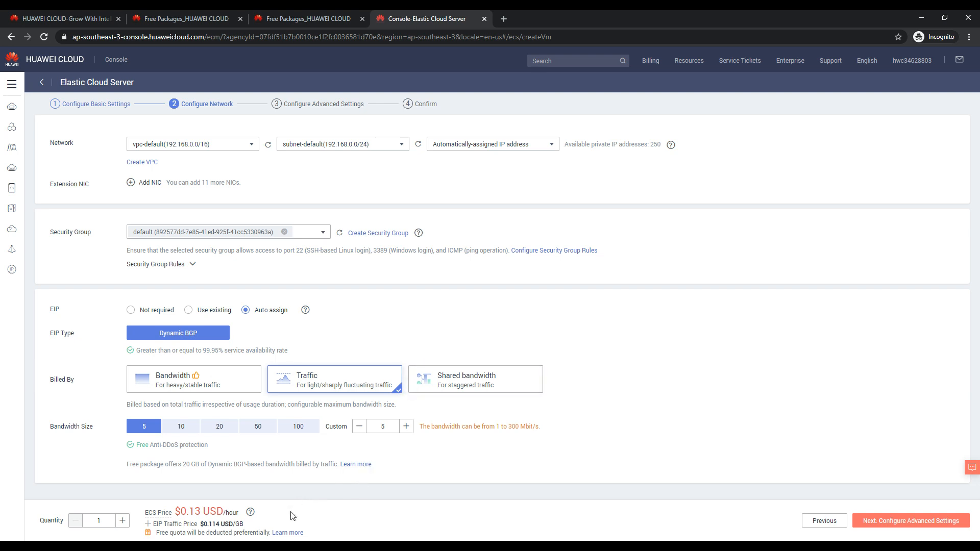
click(195, 390)
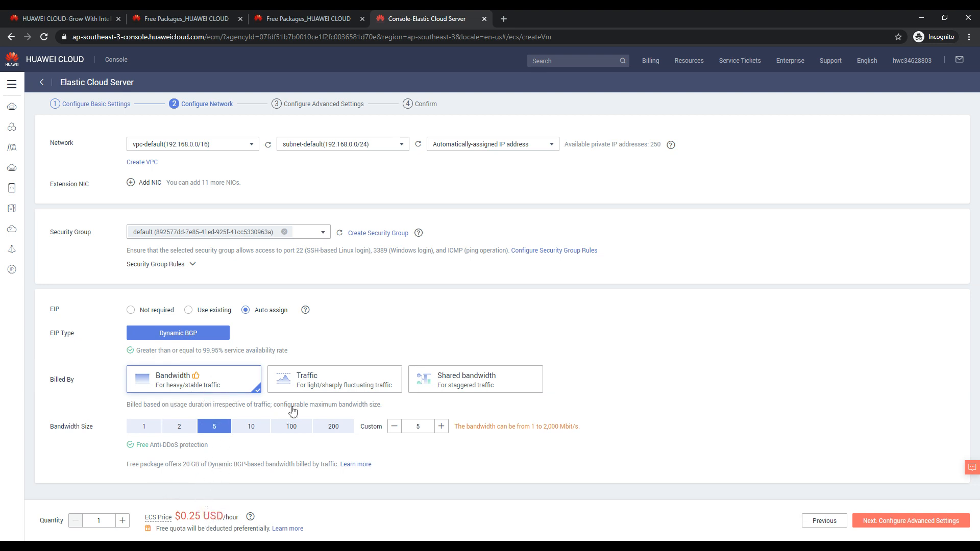
Step: Set the EIP to be billed by Traffic, highlighting the EIP traffic price and the free package's Dynamic BGP bandwidth offer
click(320, 383)
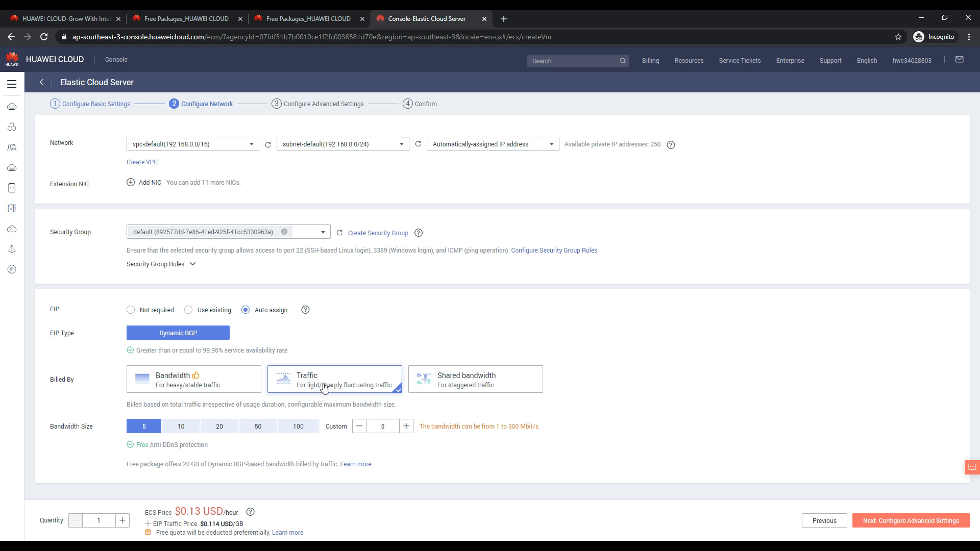
drag(322, 385, 324, 384)
click(352, 381)
drag(203, 524, 240, 523)
drag(176, 464, 265, 465)
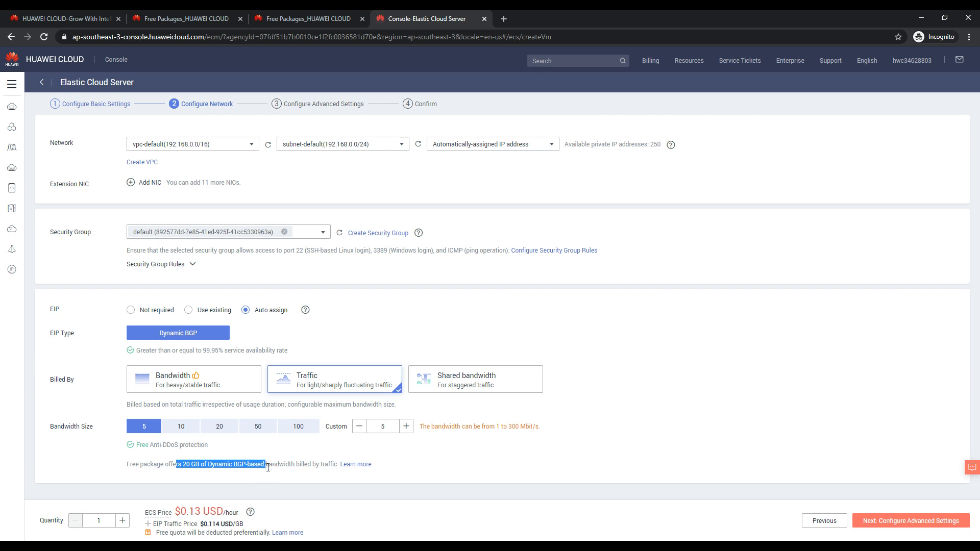
click(306, 390)
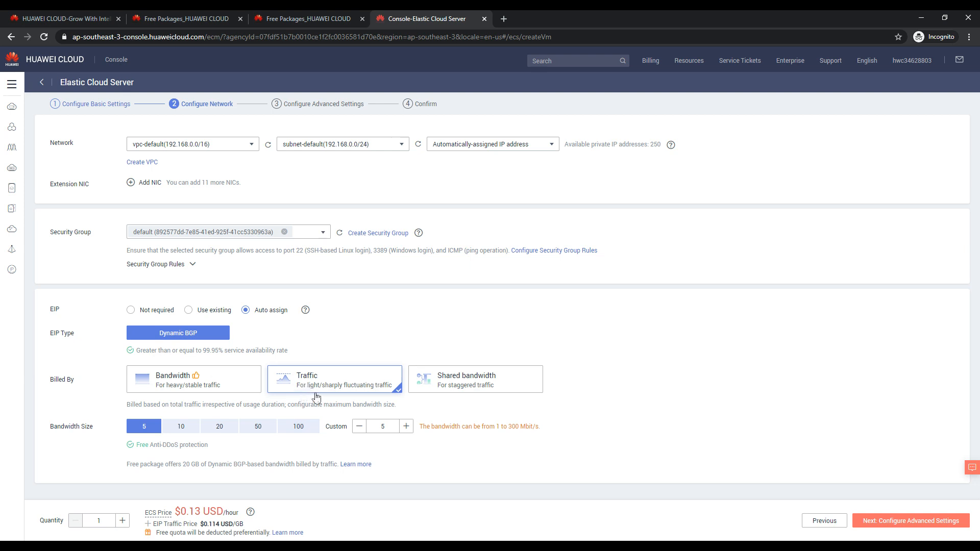
Step: Proceed to the advanced settings and name the ECS dconcloud-windows12
click(926, 523)
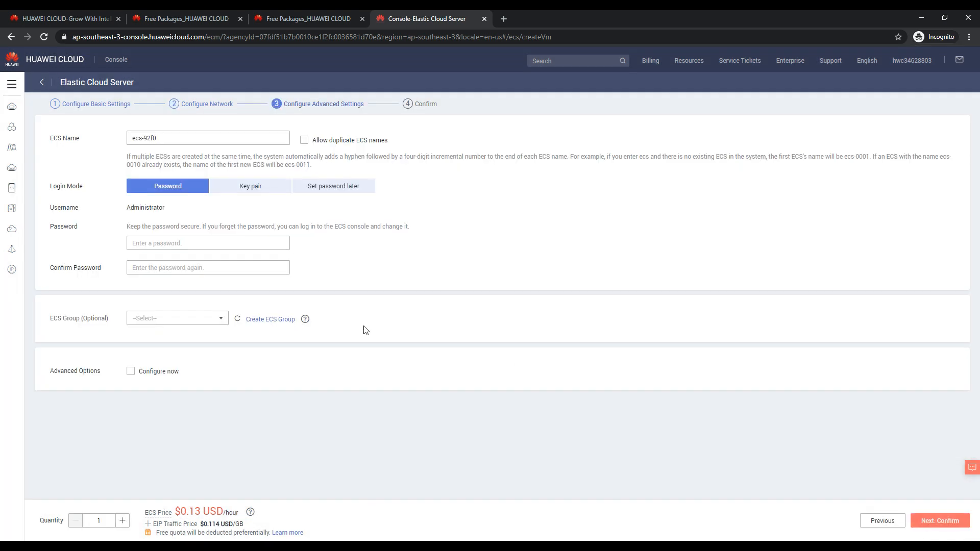
triple_click(208, 138)
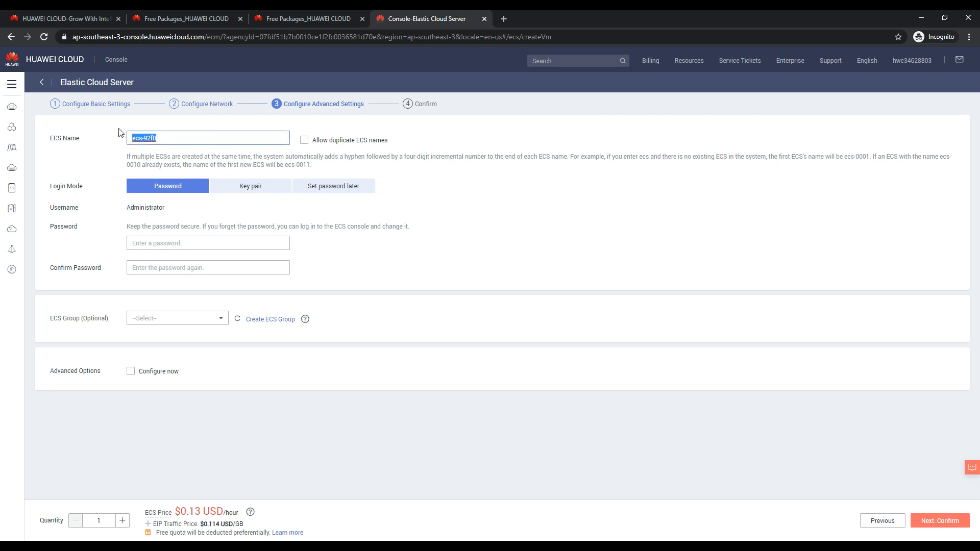
text(dconcloud-windows12)
Step: Enter the Administrator login password and repeat it in the confirmation field
click(181, 243)
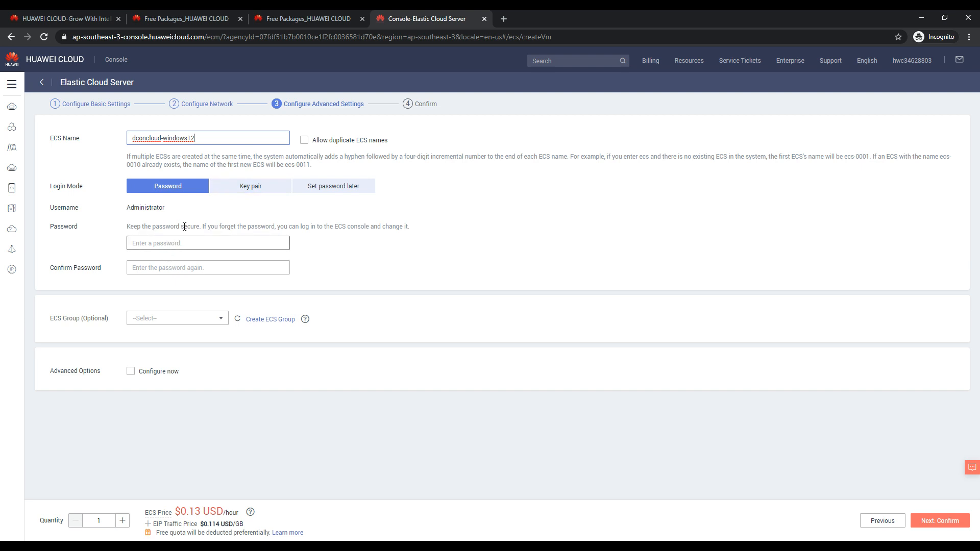
text(****)
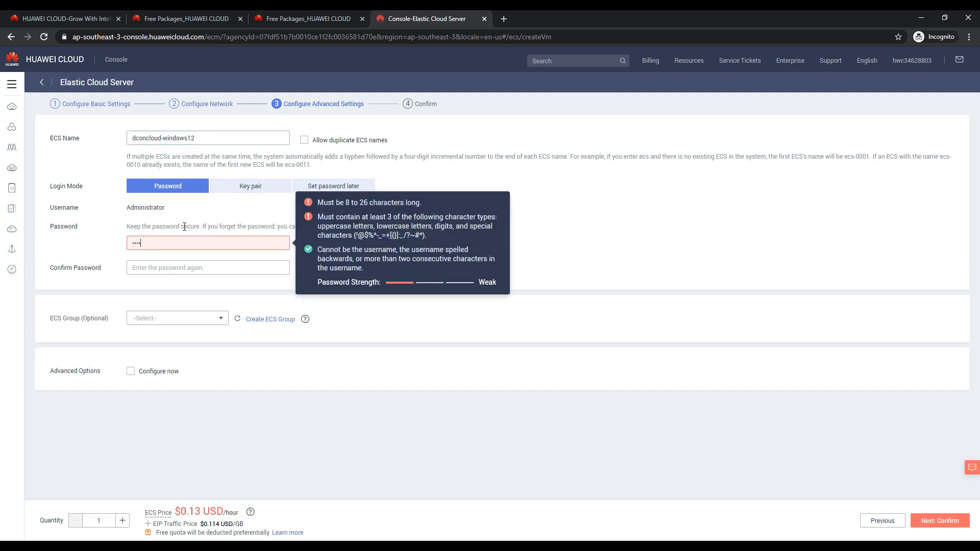
text(*********)
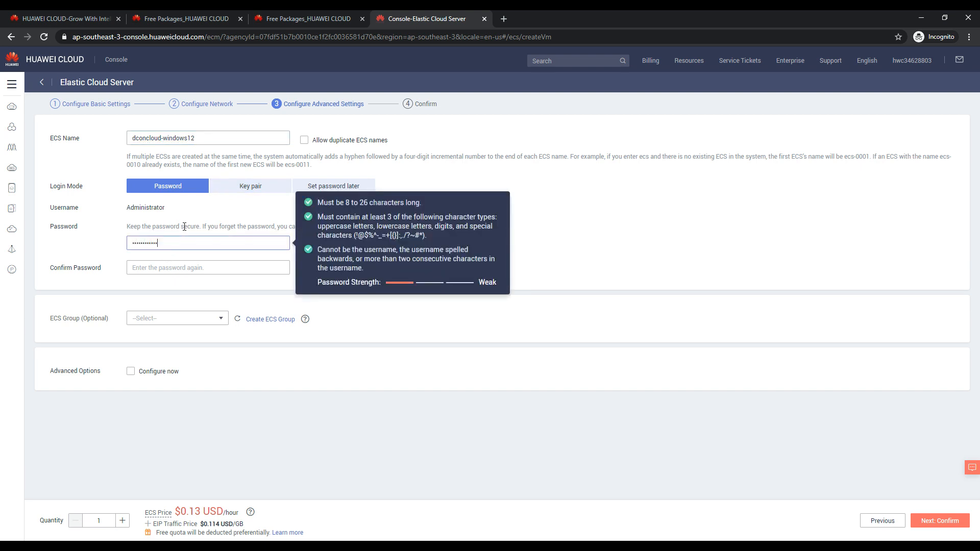
key(Tab)
text(*)
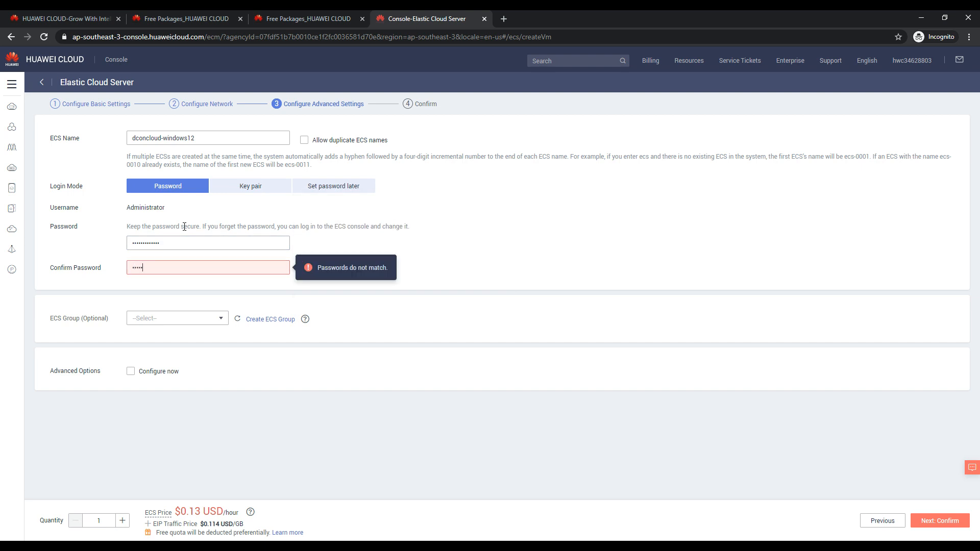
text(************)
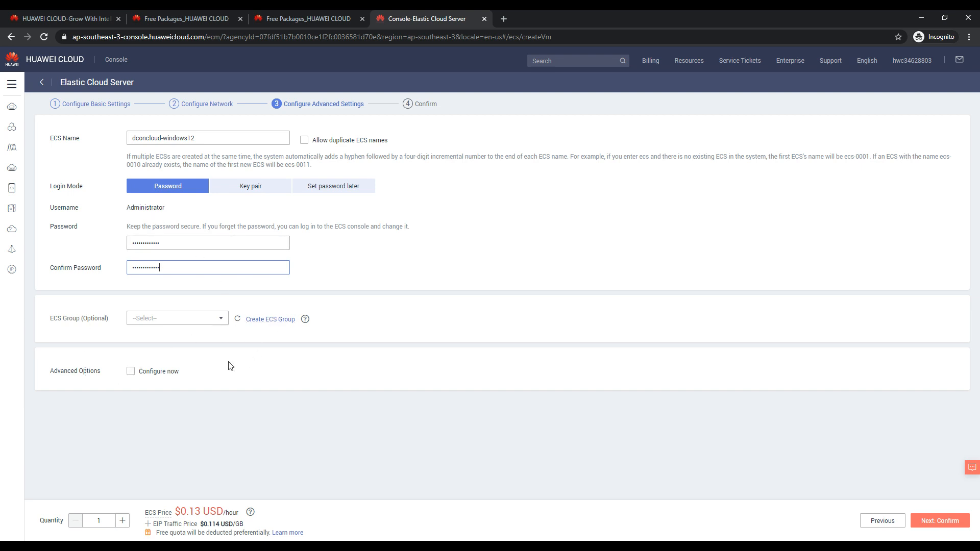
Step: Proceed to the confirmation page, accept the Service Level Agreement and Huawei Image Disclaimer, and submit the ECS request, returning to the ECS list
click(938, 521)
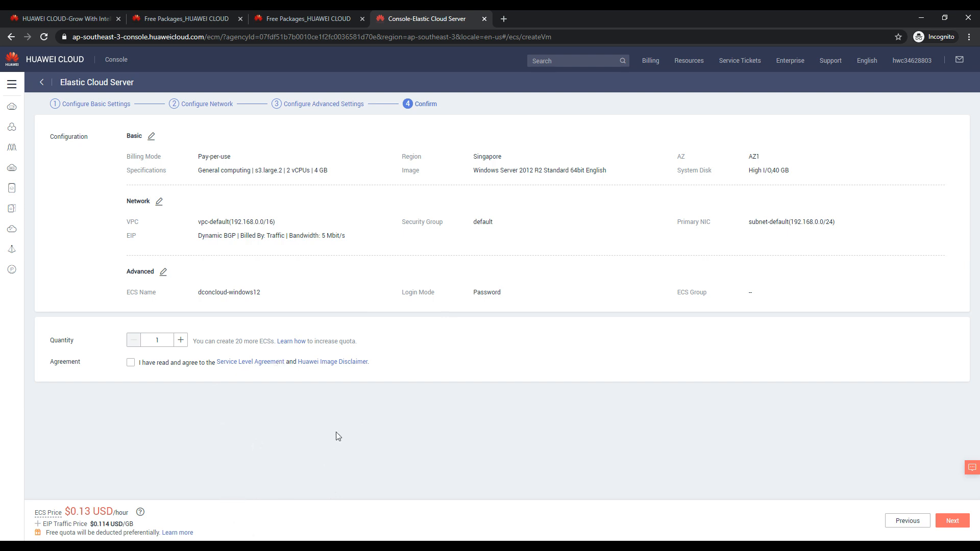
click(131, 365)
click(952, 520)
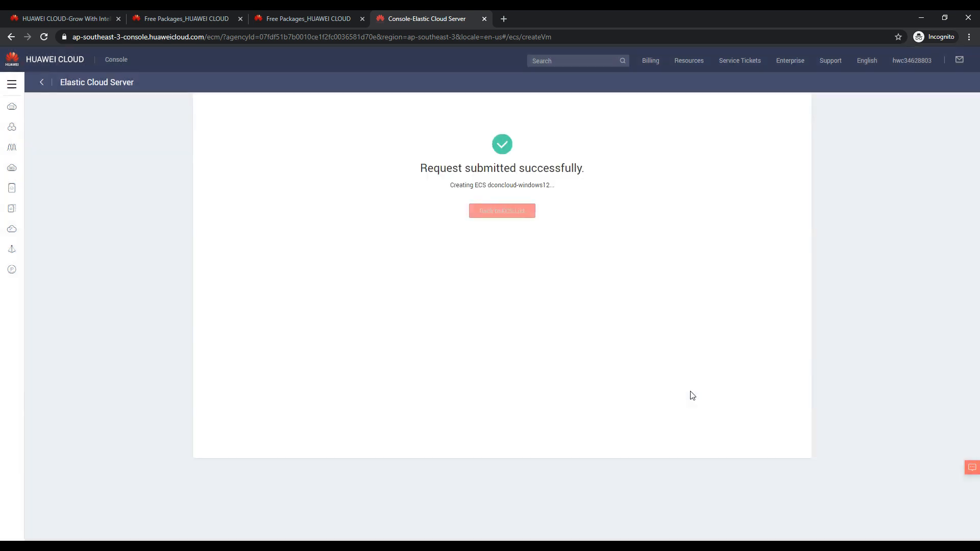
click(526, 212)
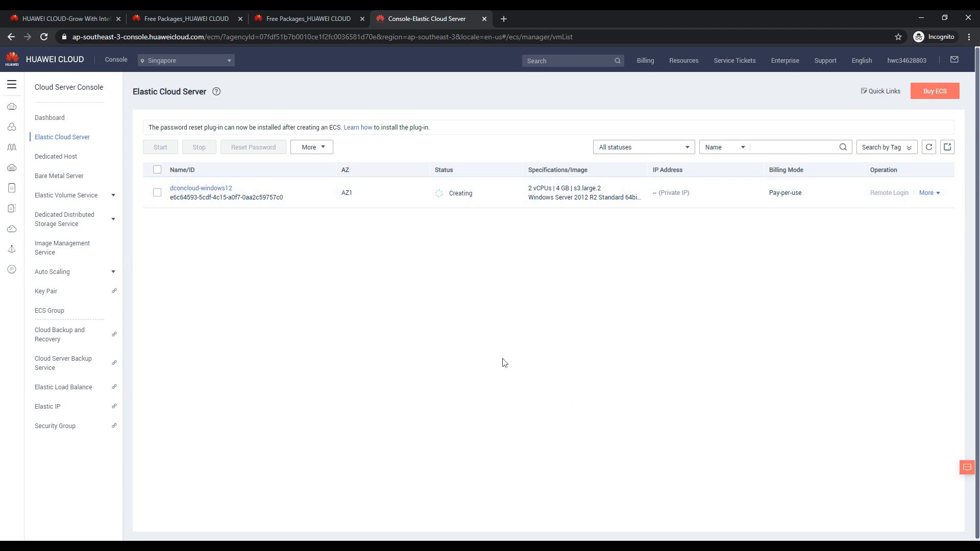
Step: Look through the full list of cloud services by category, from Computing to EI Enterprise Intelligence, and close it
click(11, 84)
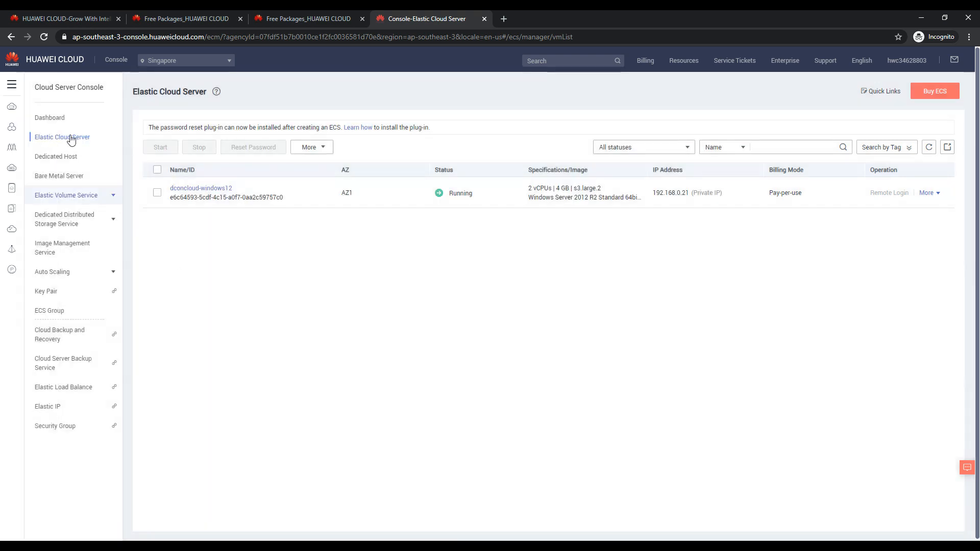
mouse_move(7, 90)
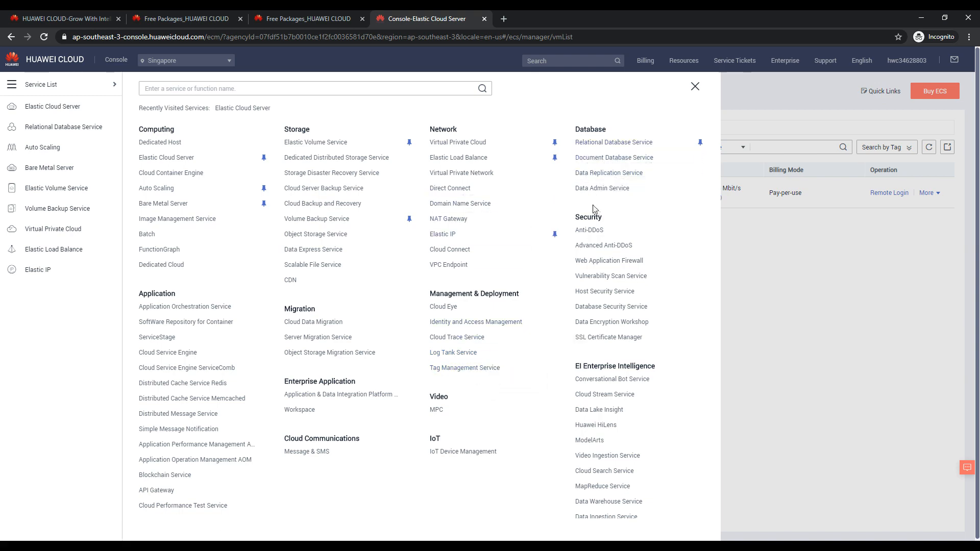
scroll(610, 405, down, 2)
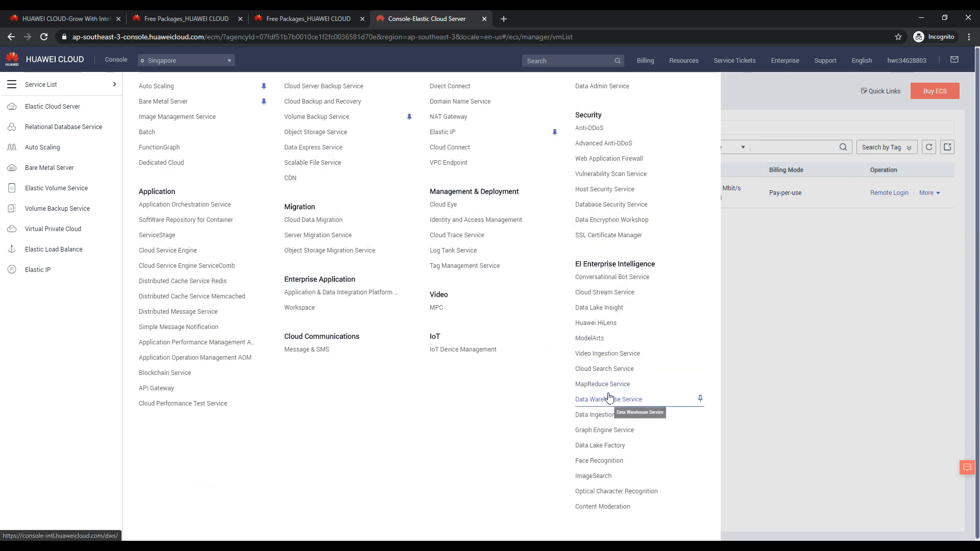
scroll(609, 397, down, 1)
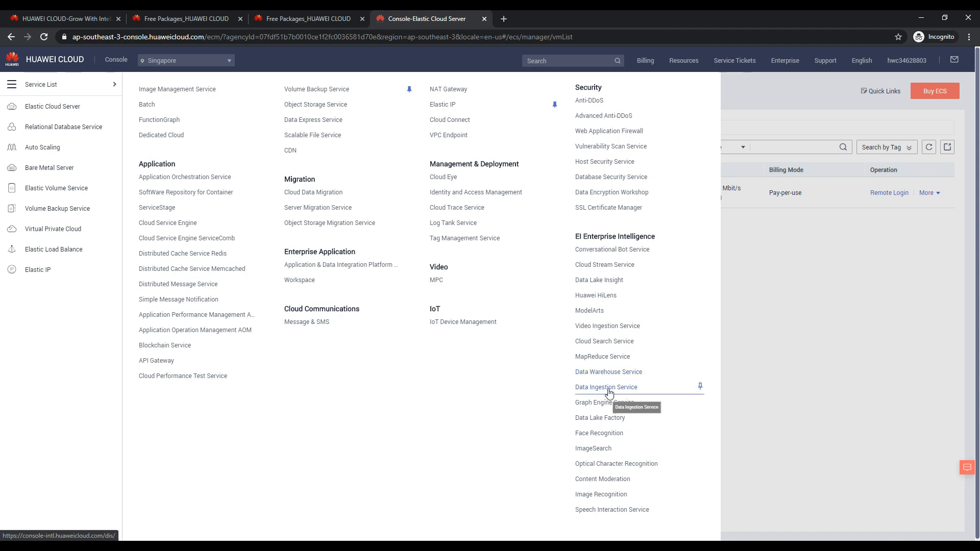
scroll(603, 380, up, 5)
scroll(601, 321, down, 5)
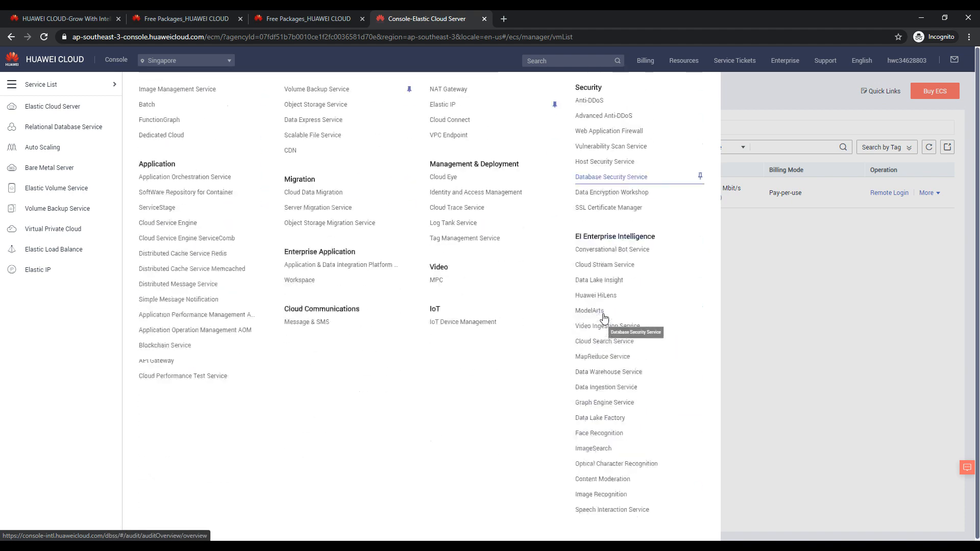
scroll(692, 153, up, 3)
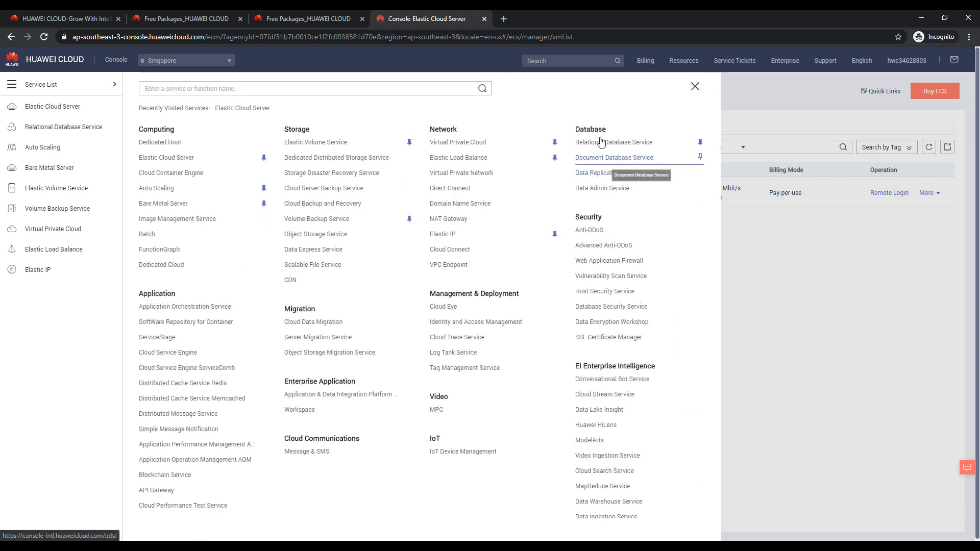
click(694, 88)
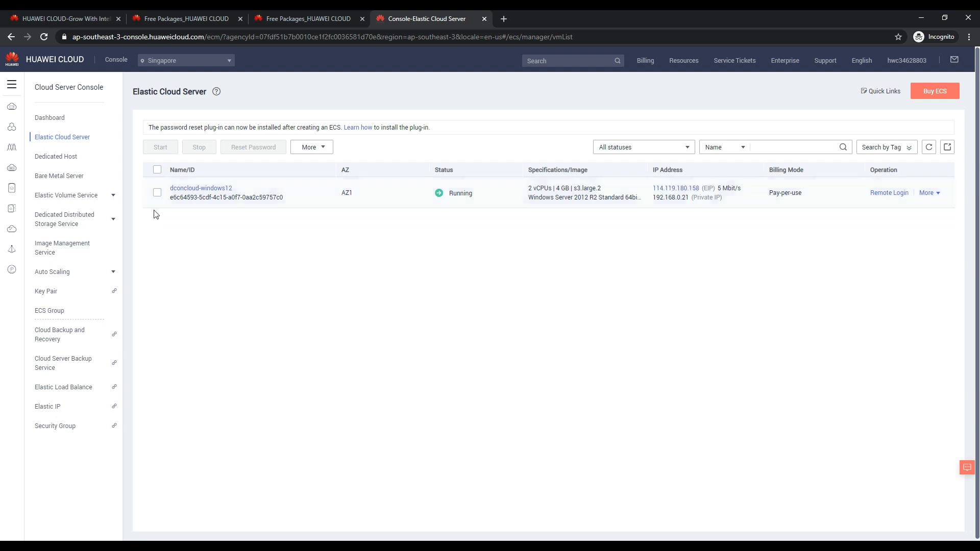
Step: Open the details of dconcloud-windows12 and examine its system disk, NIC and default security group rules
click(197, 192)
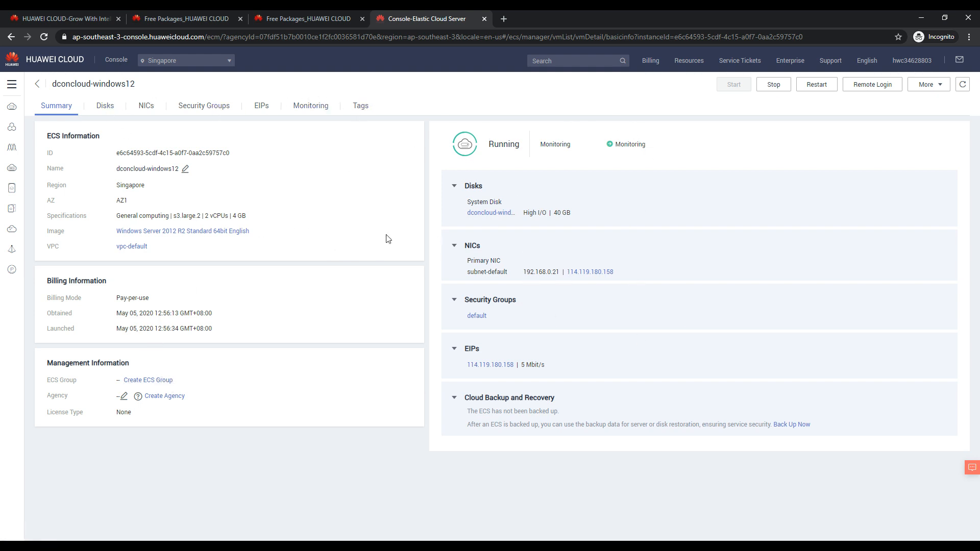
click(106, 109)
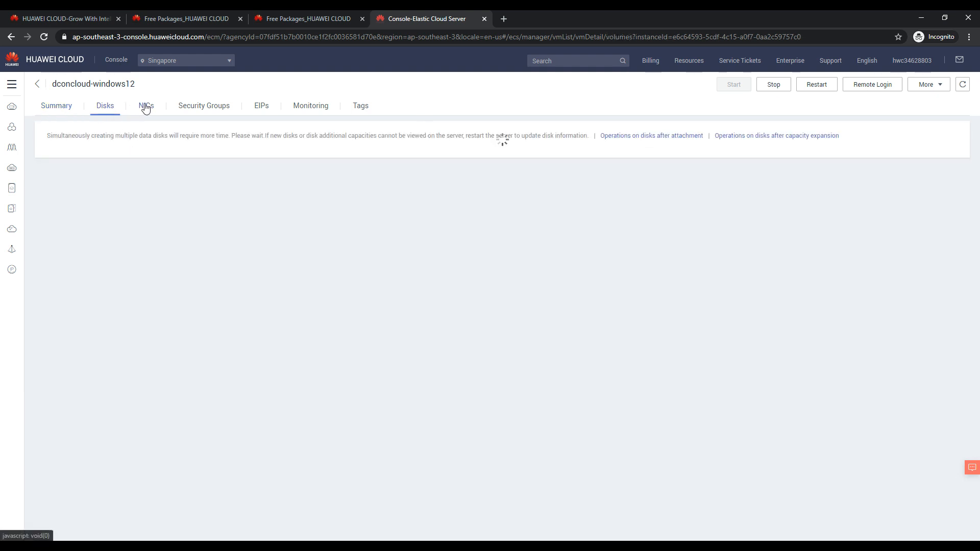
click(88, 182)
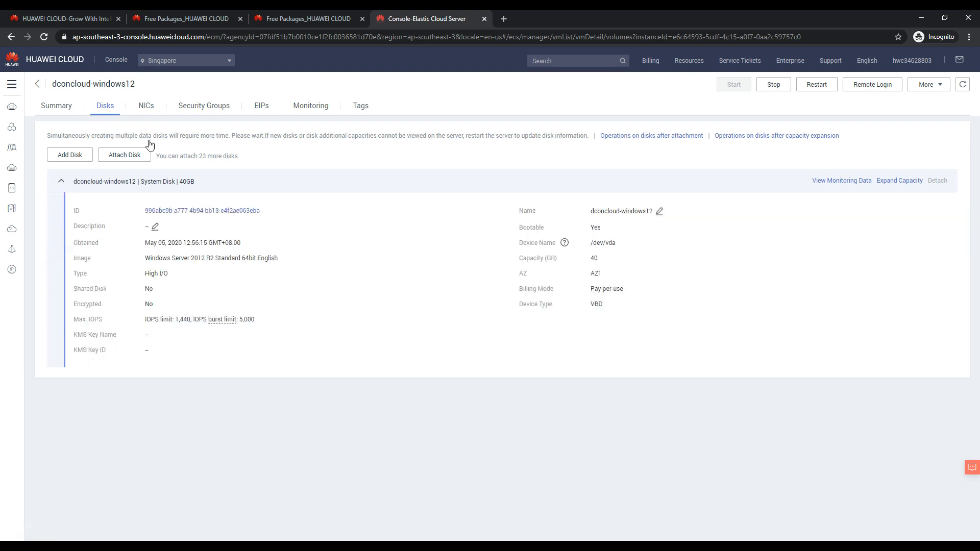
click(150, 113)
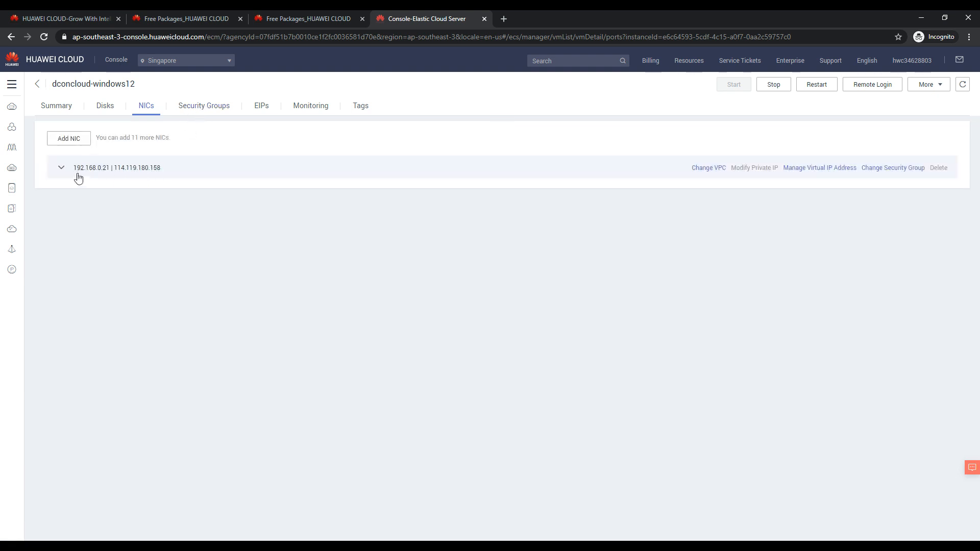
click(61, 168)
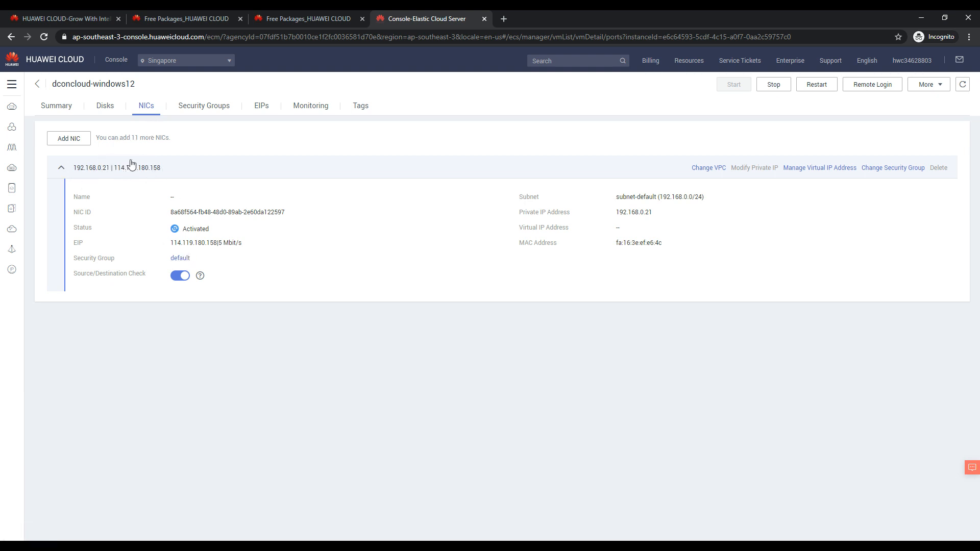
click(203, 104)
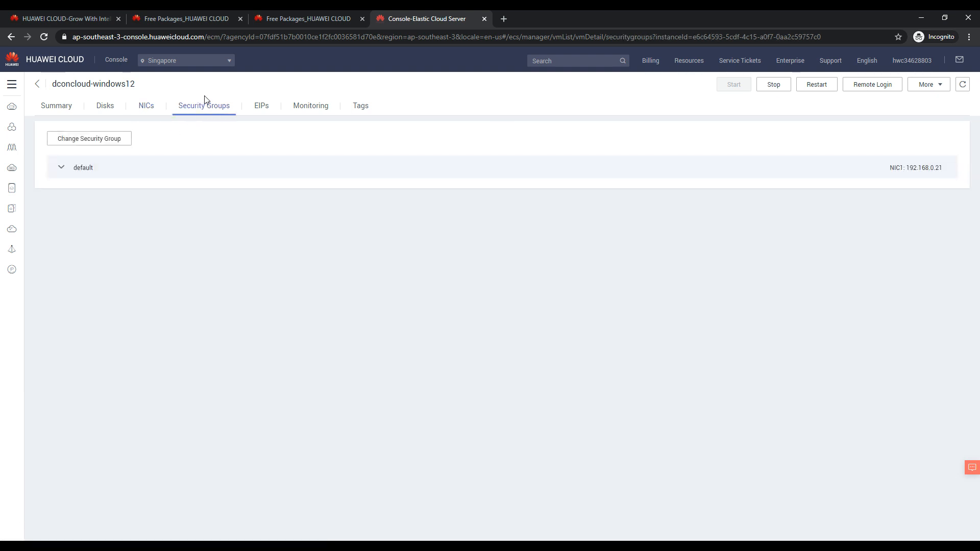
click(80, 170)
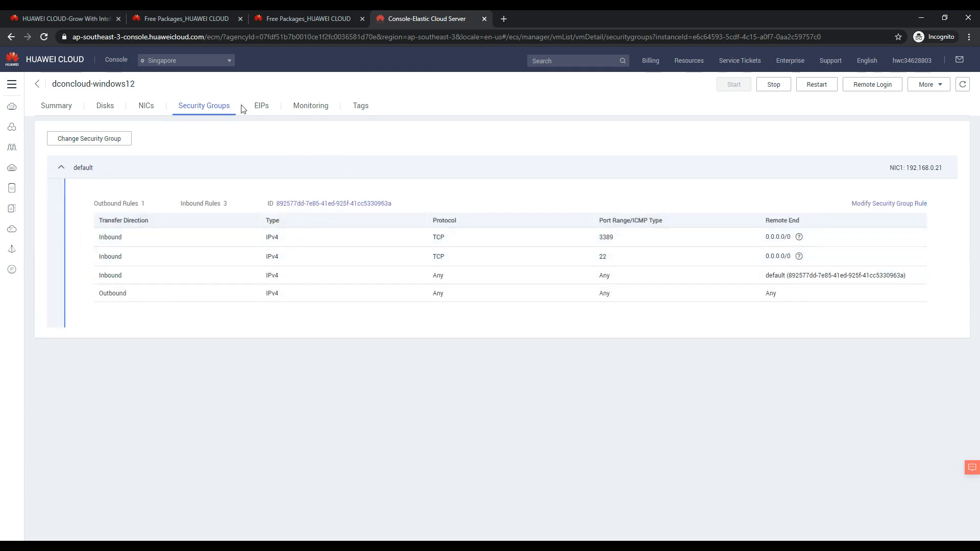
Step: Examine the elastic IP bound to dconcloud-windows12 and the server's summary, and return to the ECS list
click(261, 105)
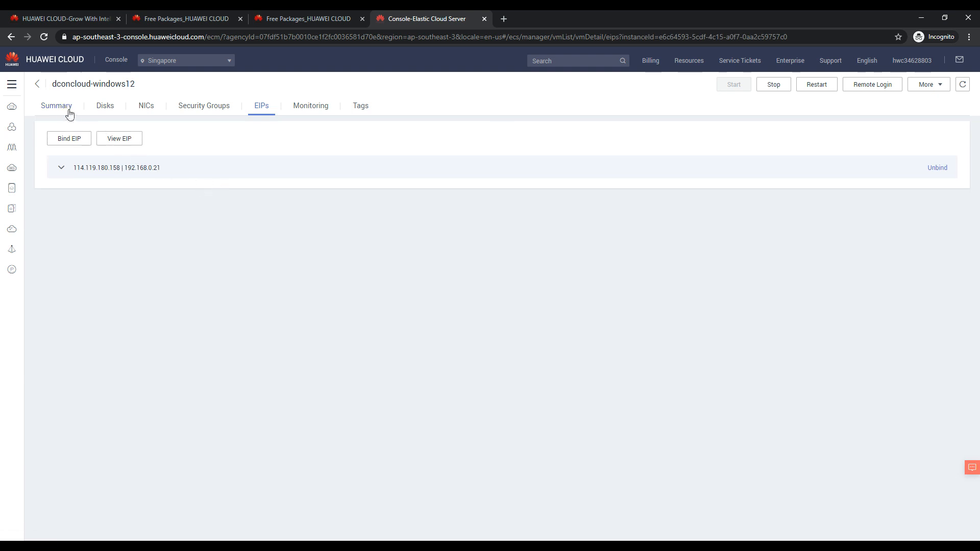
click(66, 106)
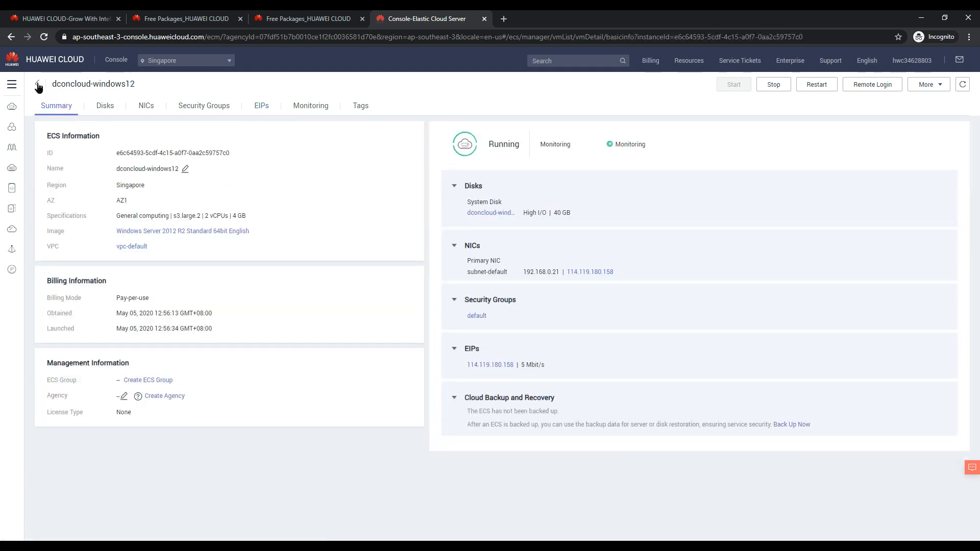
click(36, 84)
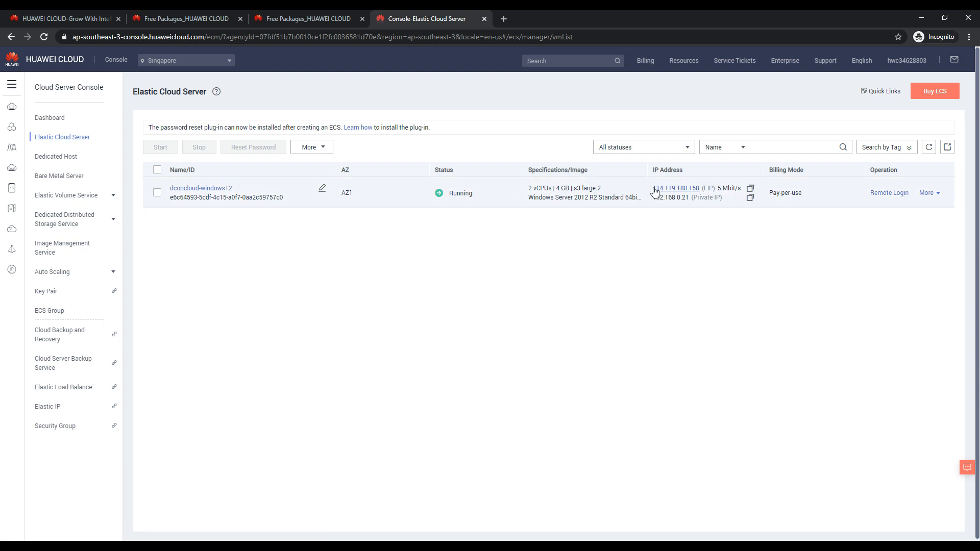
Step: Copy the EIP of dconcloud-windows12 and connect to it with Remote Desktop Connection as Administrator, entering the account password
click(750, 188)
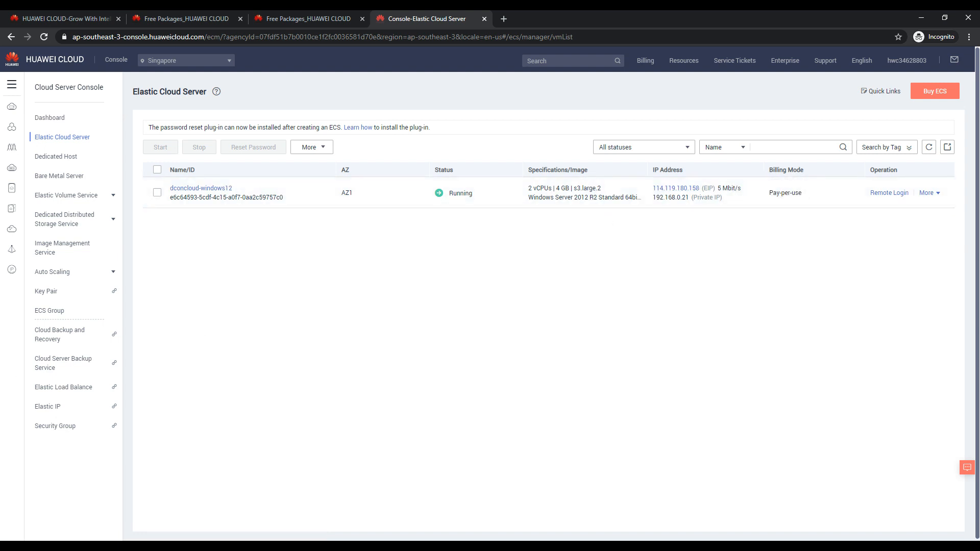
key(super)
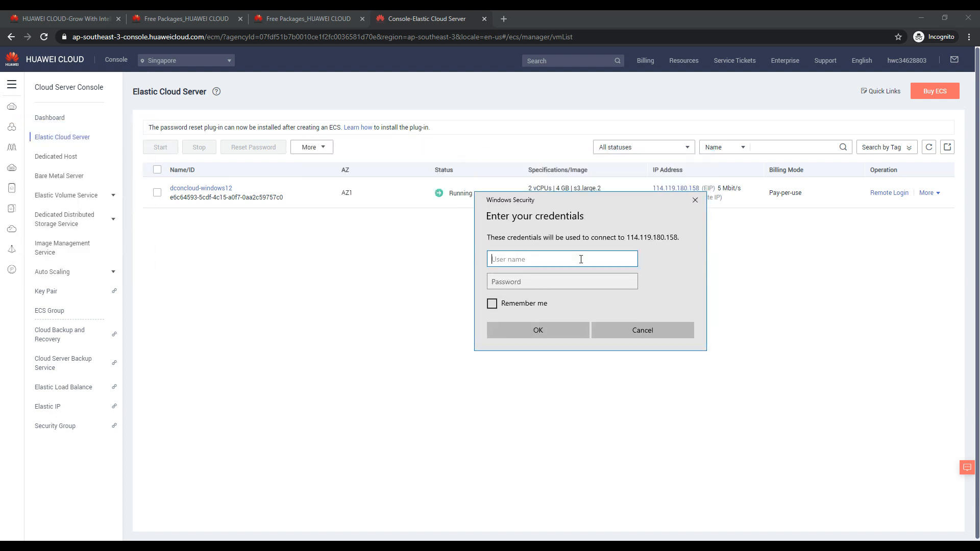
text(Administratro)
key(Tab)
text(***)
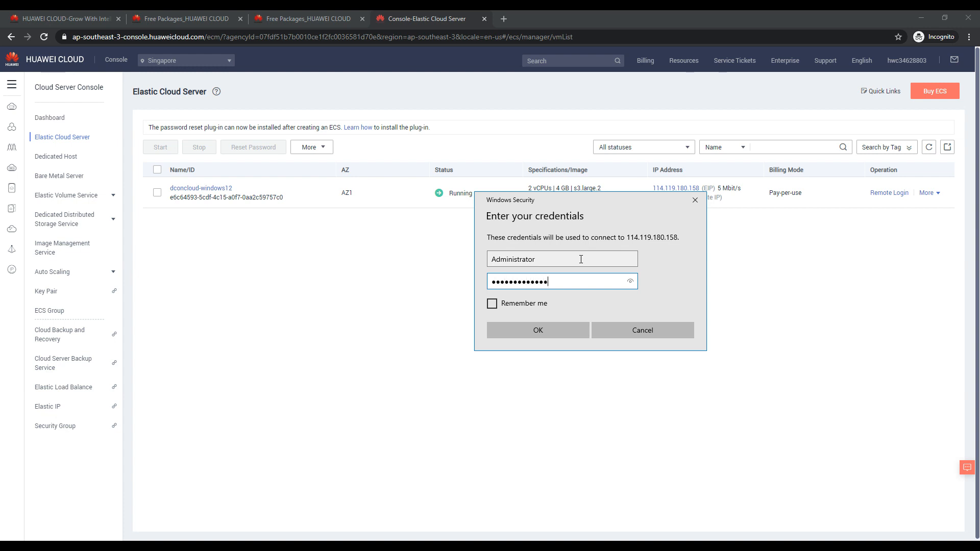
key(Return)
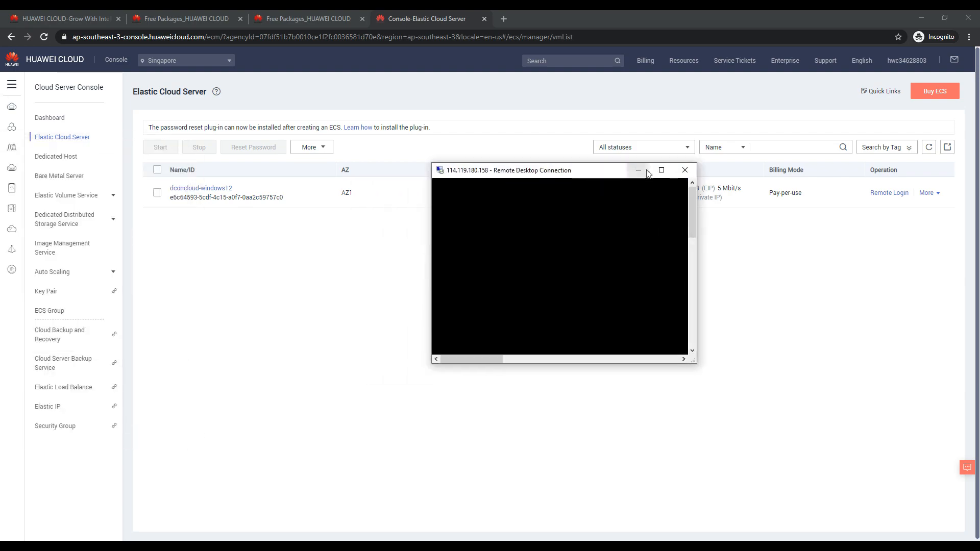
Step: Maximize the remote session, widen its connection bar, and decline finding PCs and devices on the network
click(662, 170)
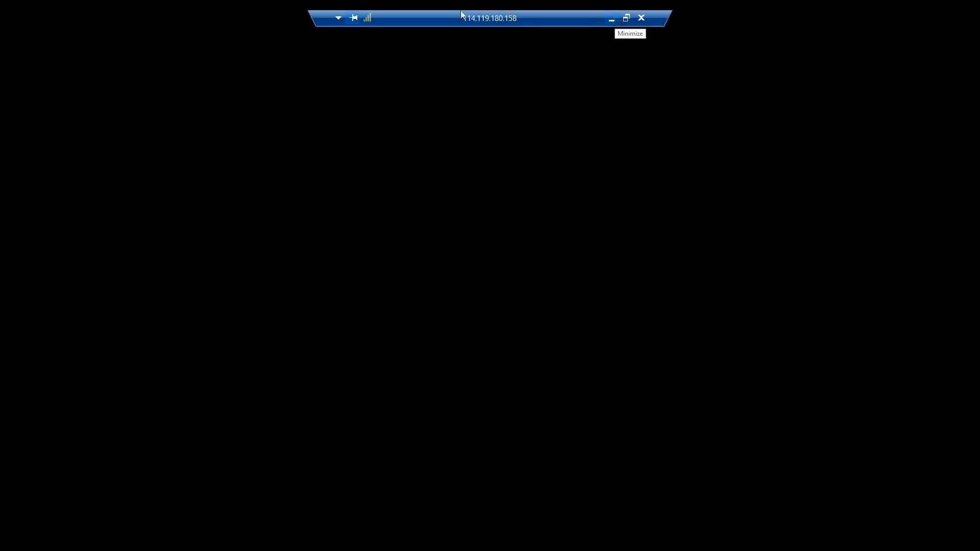
drag(322, 11, 209, 13)
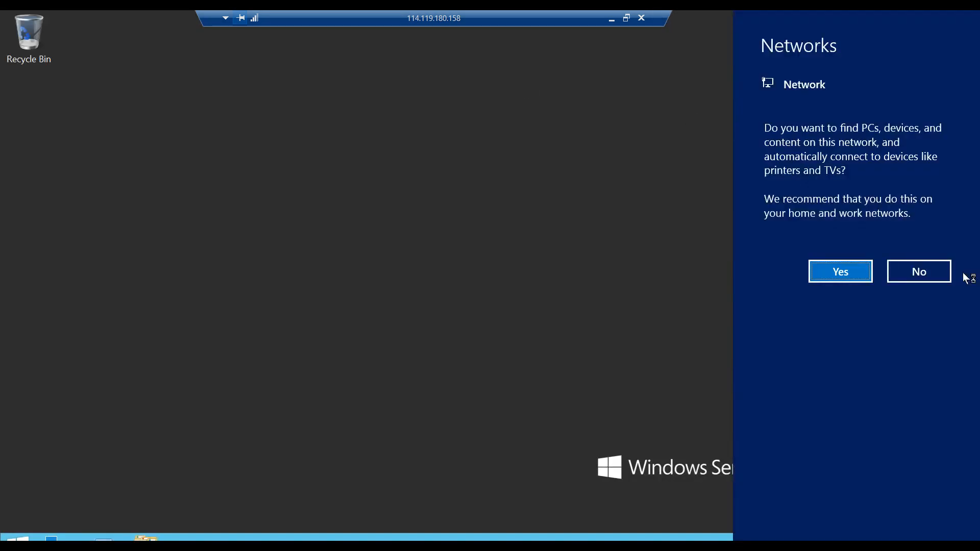
click(917, 271)
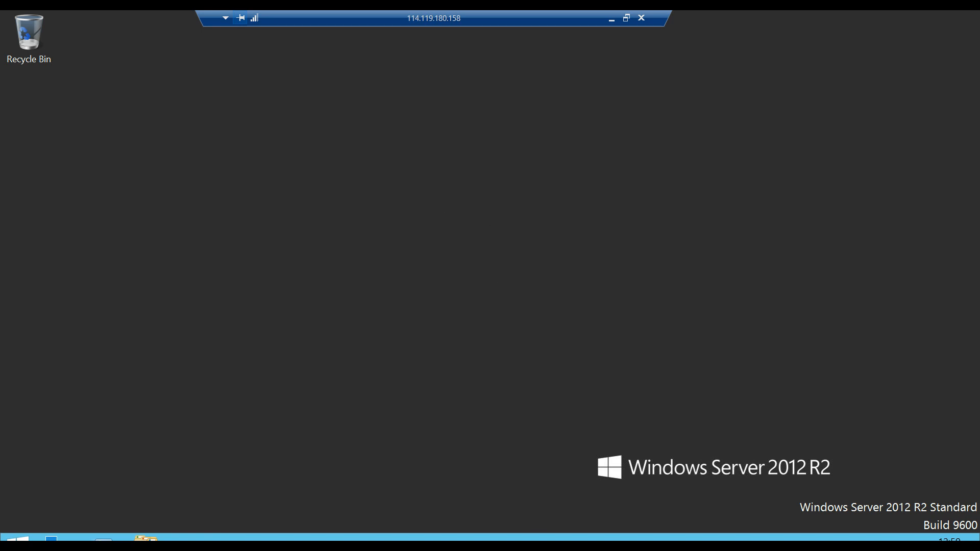
Step: Examine the remote server's This PC properties in a maximized window, close them, and disconnect the remote desktop session
click(18, 538)
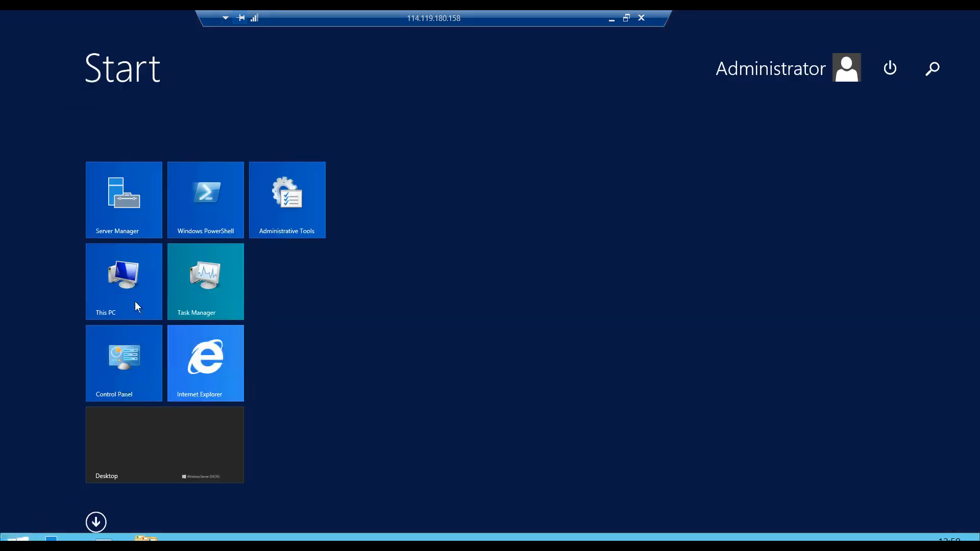
right_click(131, 296)
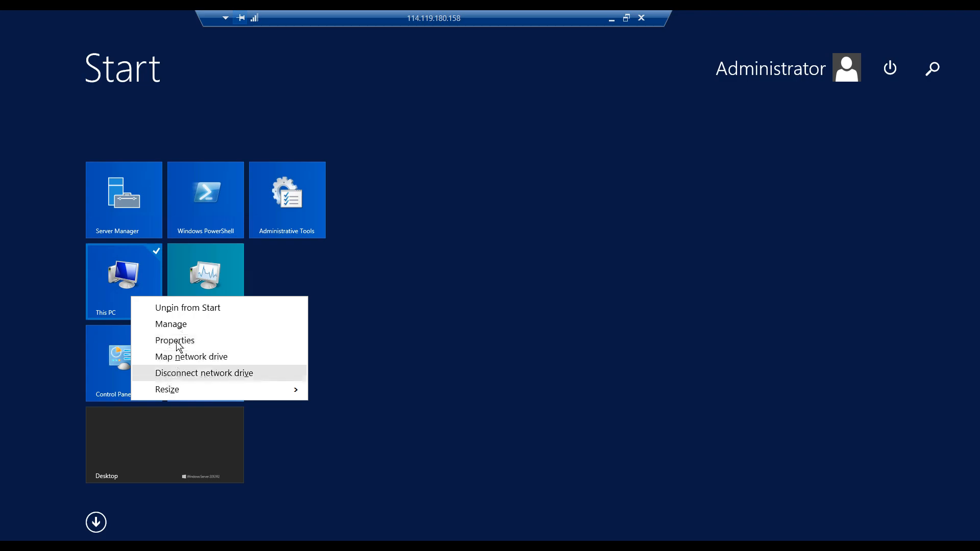
click(176, 341)
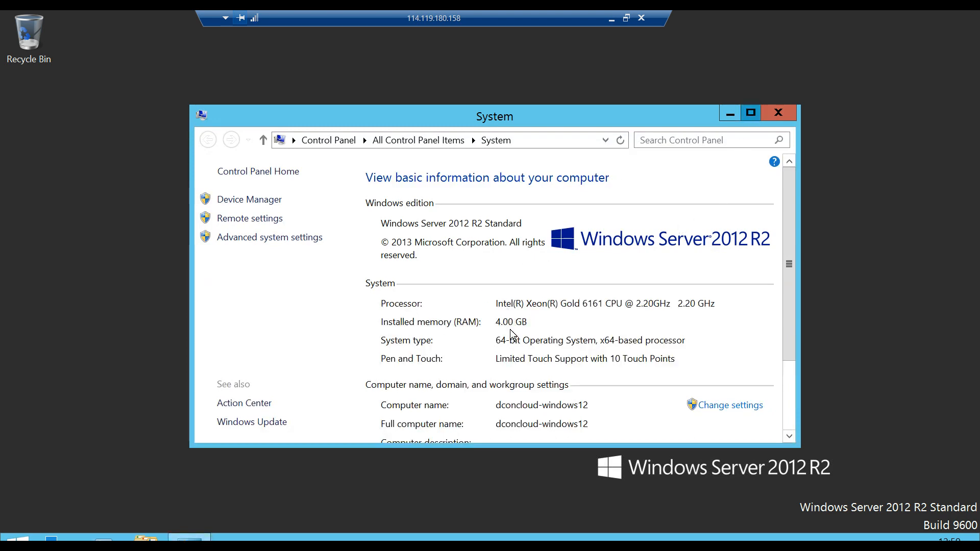
key(super+Up)
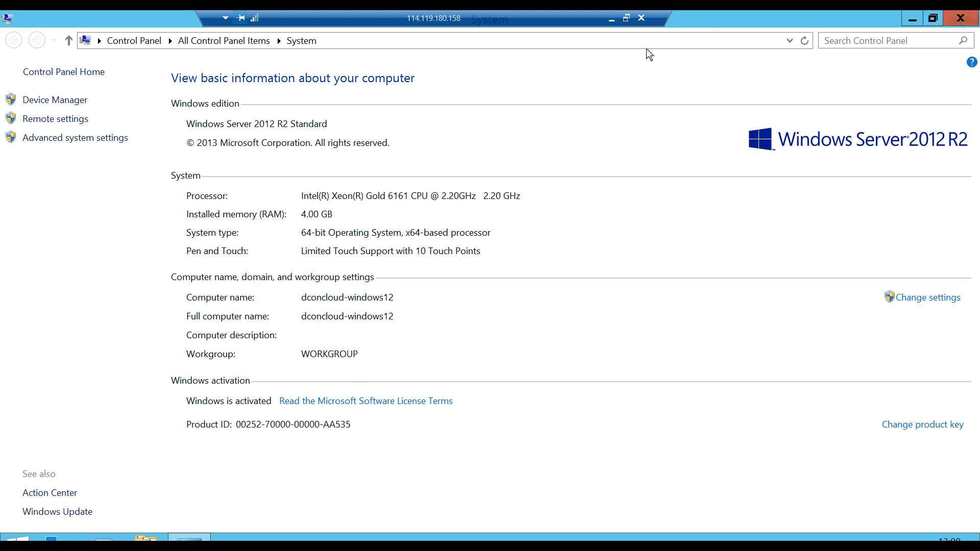
key(alt+F4)
click(642, 18)
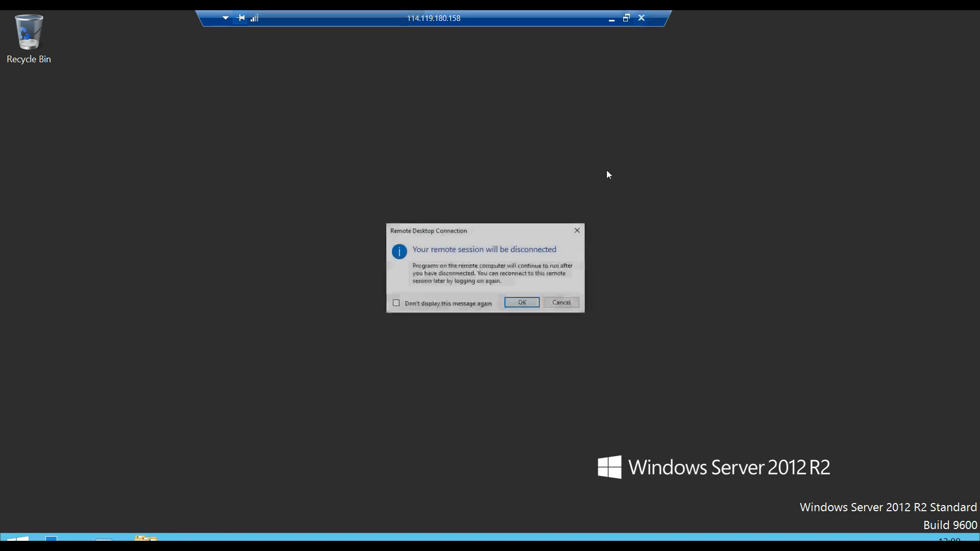
click(522, 302)
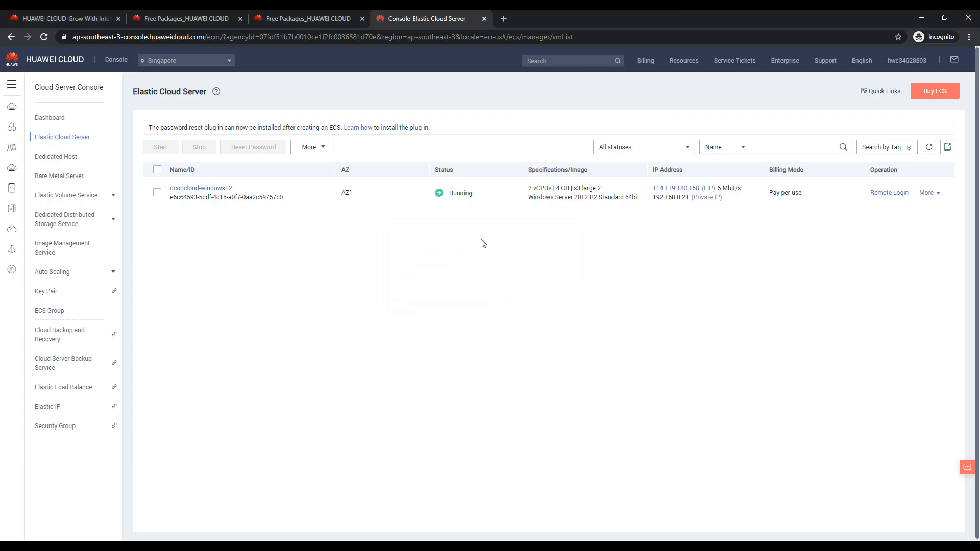
Step: Delete the ECS dconcloud-windows12, releasing its bound EIPs and deleting all attached data disks
click(157, 193)
click(308, 148)
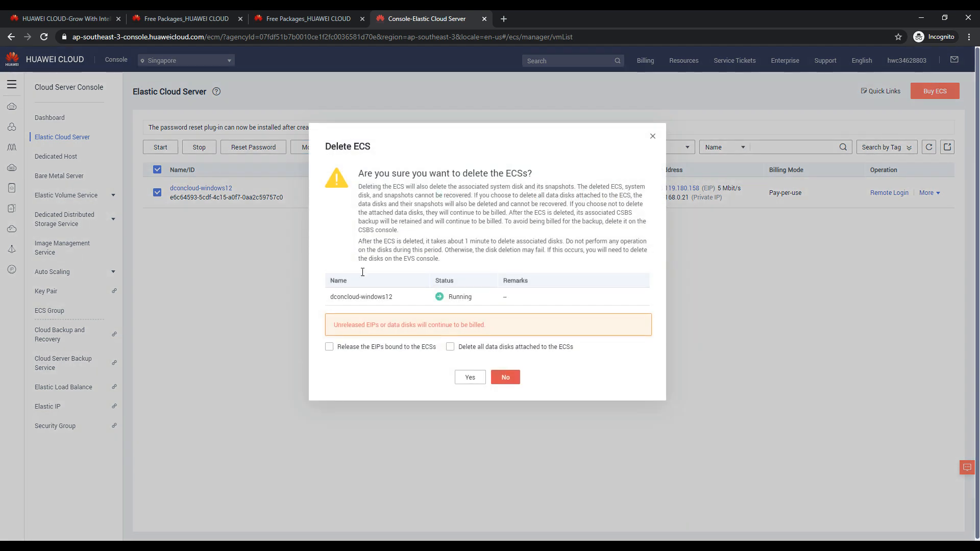
click(329, 347)
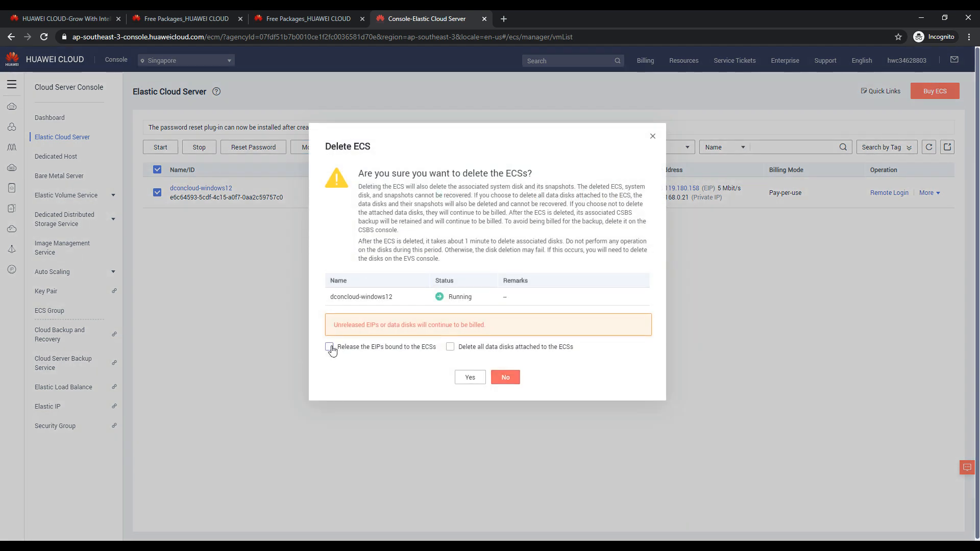
click(450, 347)
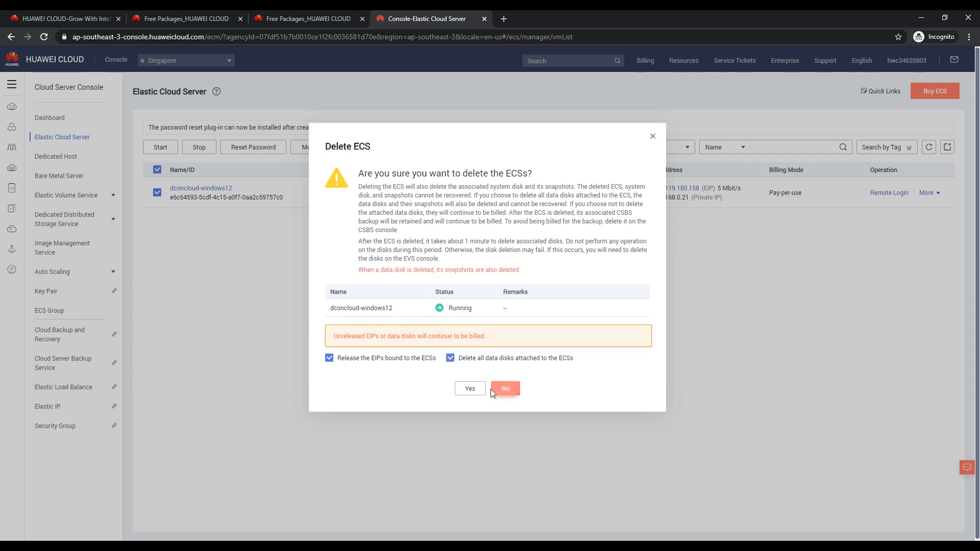
click(475, 391)
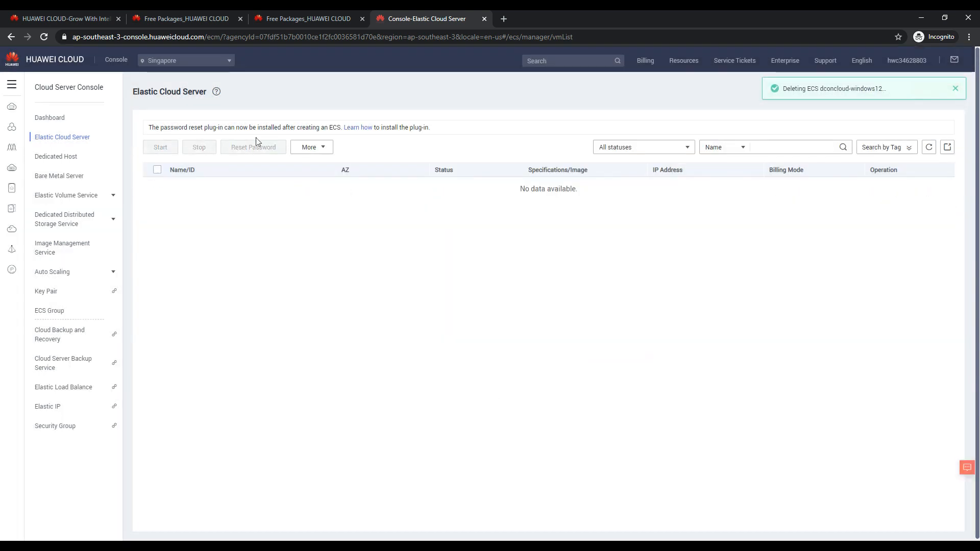
Step: Look through the product offerings and prices on the HUAWEI CLOUD home page, and return to the page's beginning
click(81, 14)
scroll(326, 321, down, 6)
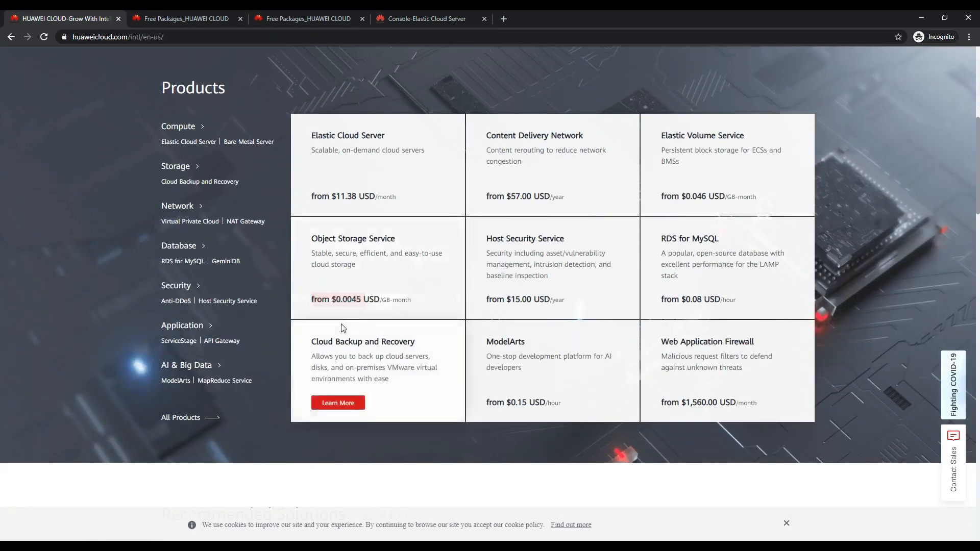
scroll(255, 347, up, 5)
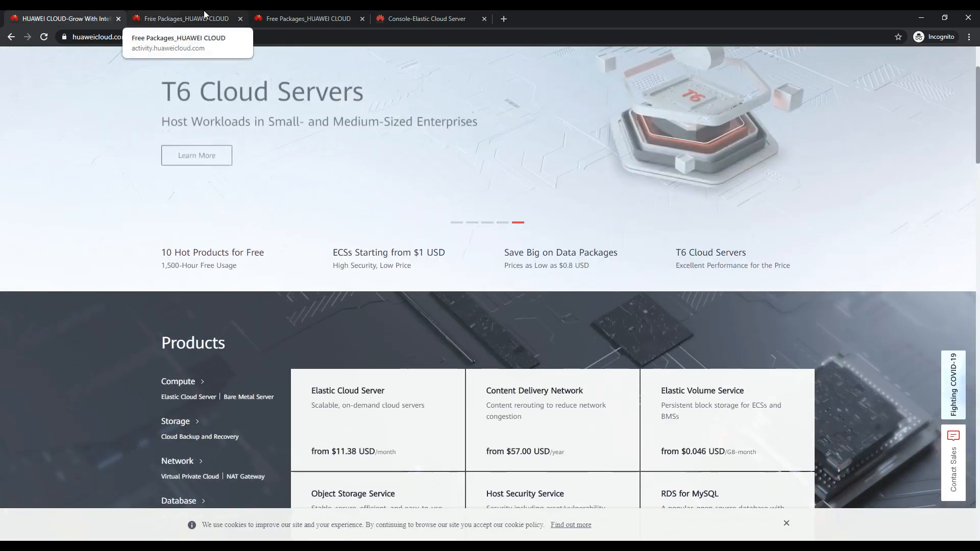
scroll(483, 293, down, 2)
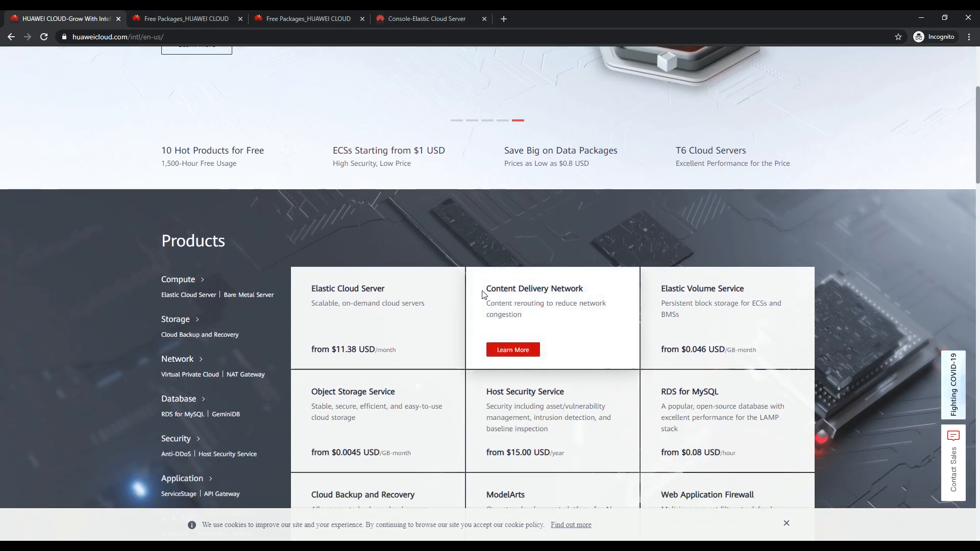
scroll(465, 293, down, 2)
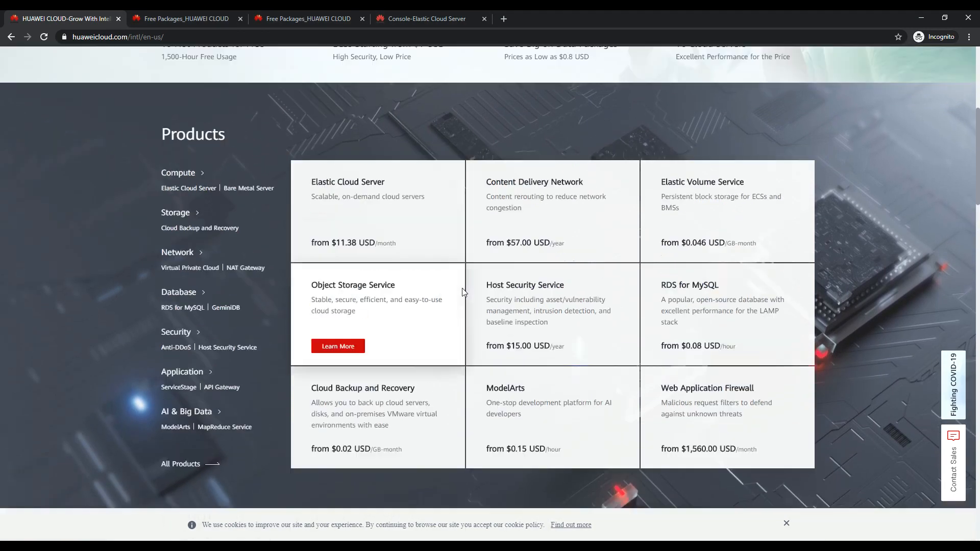
scroll(464, 292, up, 6)
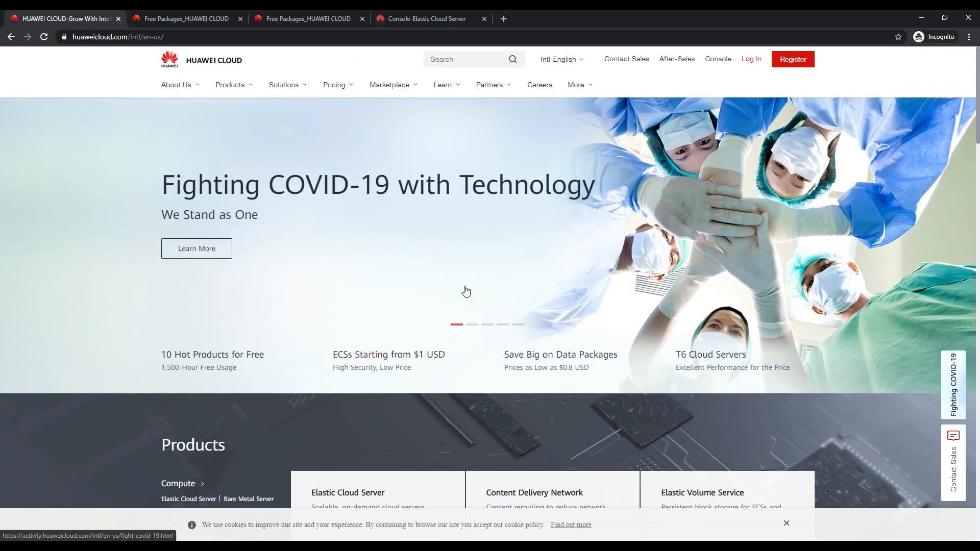